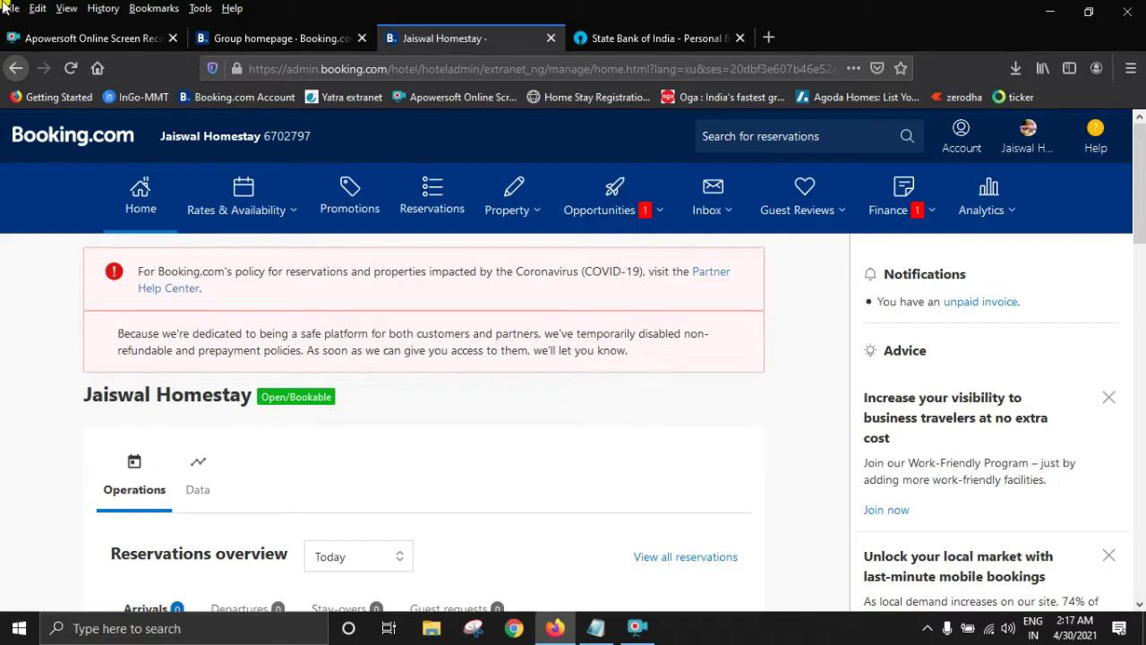
Step: Open the property's Invoices page under Finance and review the invoice list for unpaid entries
{"action": "left_click", "coordinate": [896, 197]}
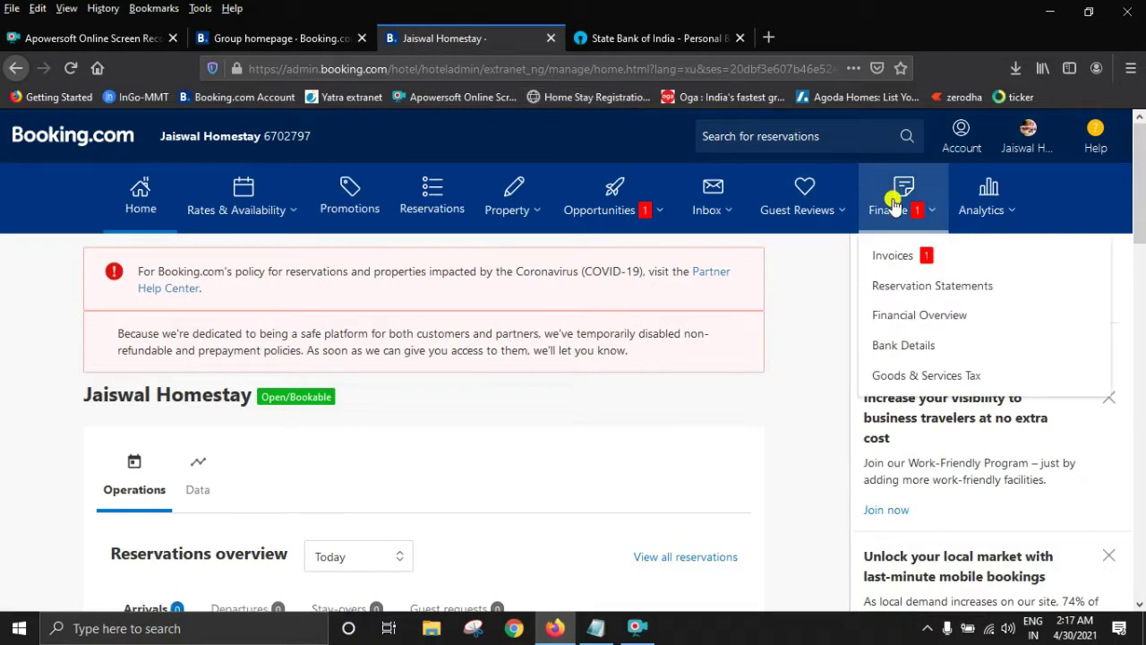
{"action": "left_click", "coordinate": [888, 257]}
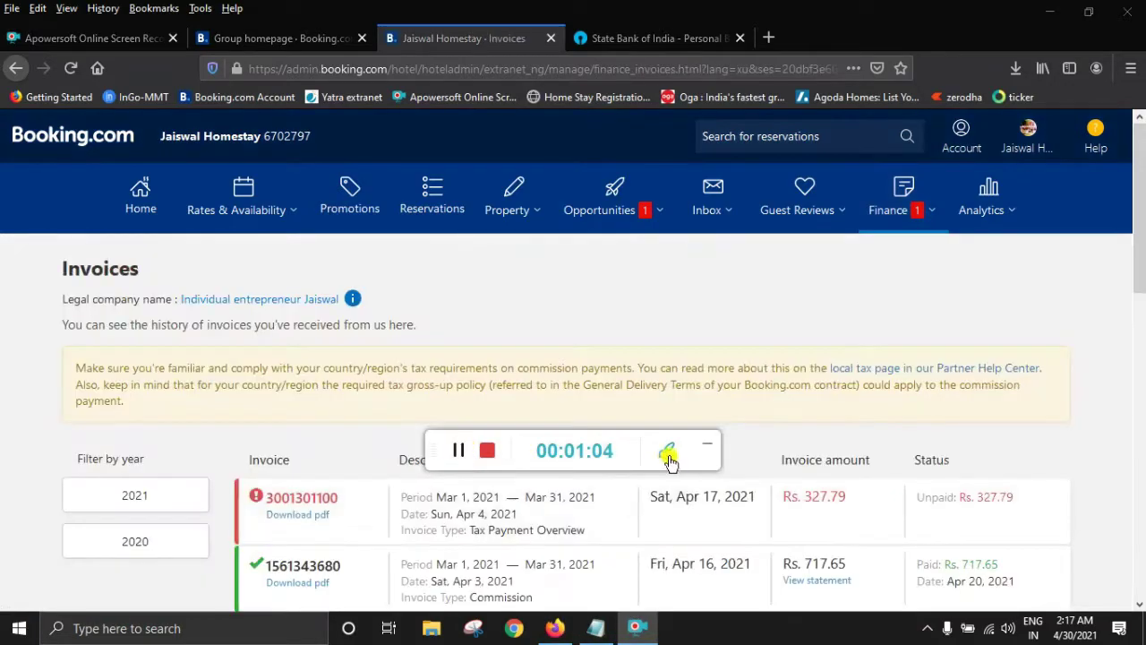
{"action": "left_click", "coordinate": [707, 449]}
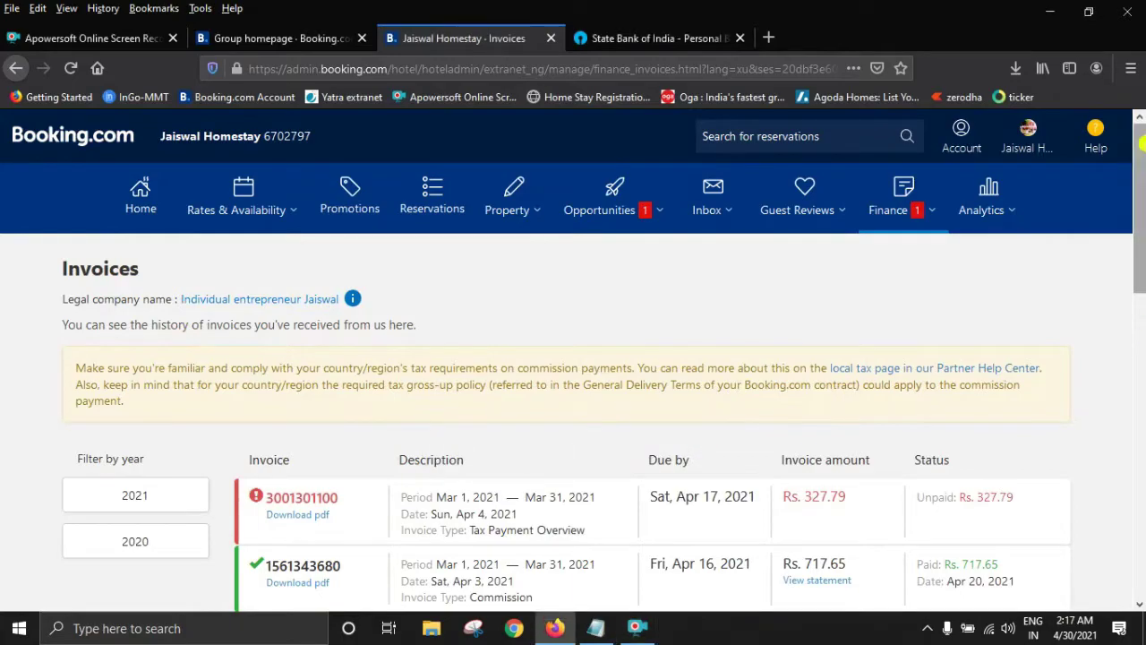
{"action": "left_click_drag", "start_coordinate": [1142, 154], "coordinate": [1140, 235]}
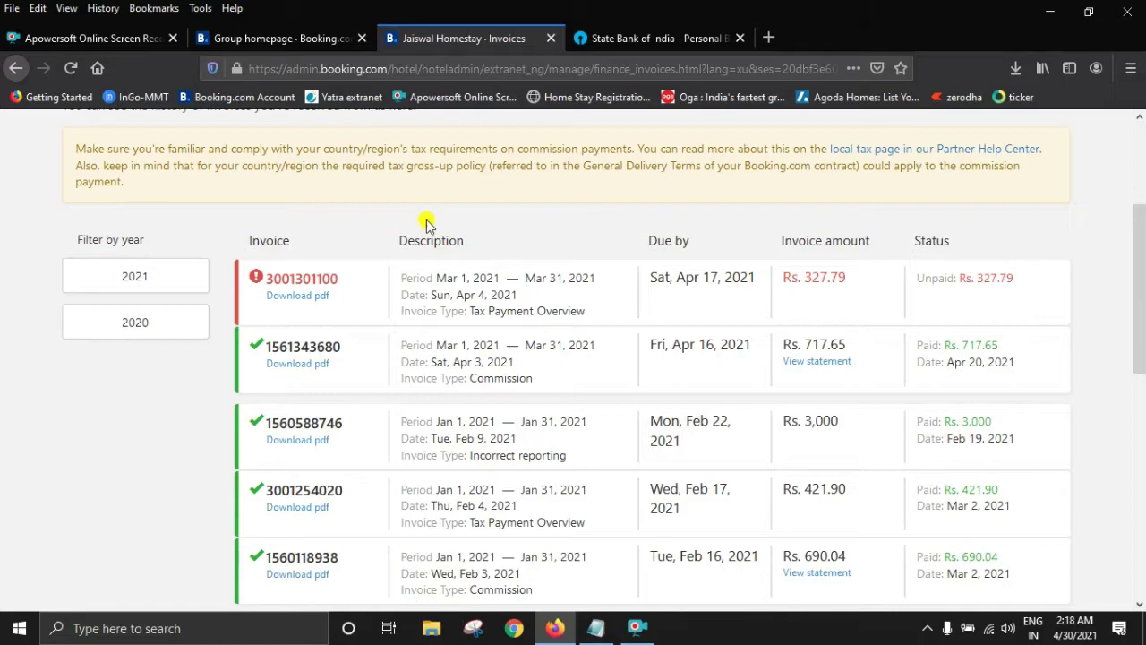
{"action": "scroll", "coordinate": [632, 348], "scroll_direction": "down", "scroll_amount": 3}
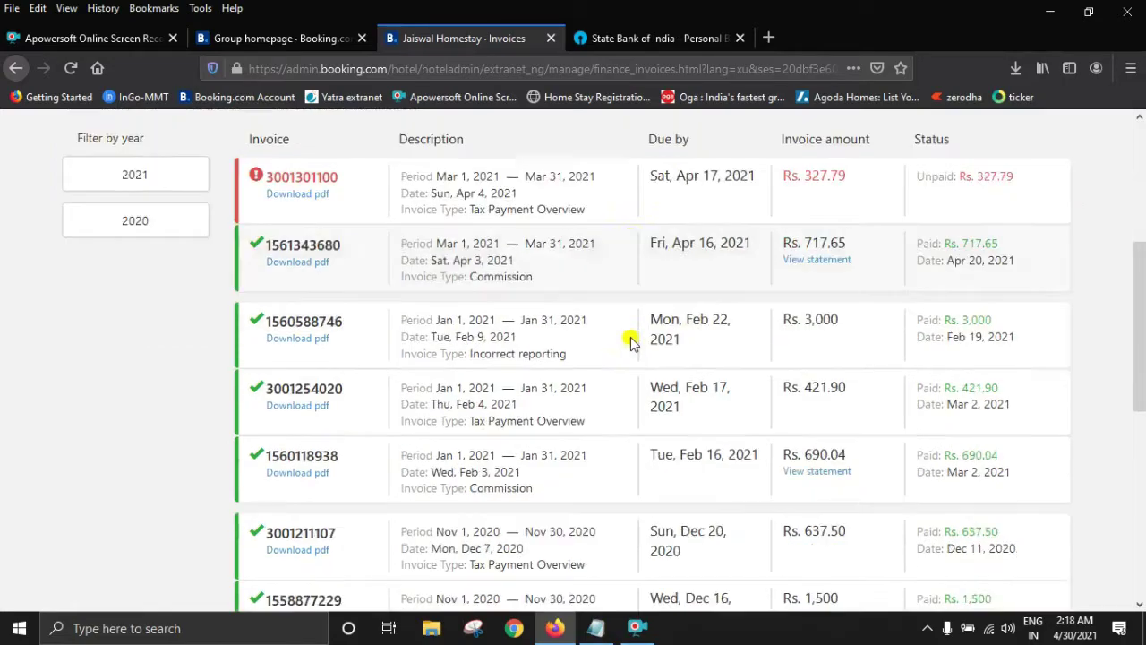
{"action": "scroll", "coordinate": [678, 333], "scroll_direction": "up", "scroll_amount": 3}
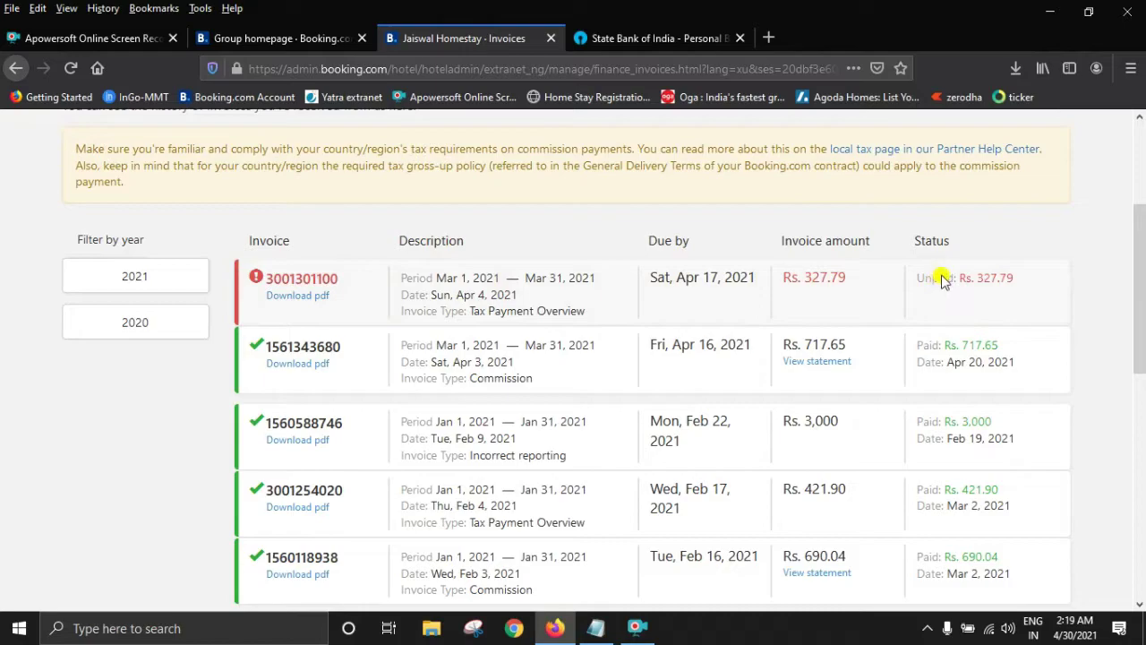
Step: Open the PDF of the unpaid March 2021 tax payment invoice and examine its amount due, account number, account holder and IFSC code
{"action": "left_click", "coordinate": [302, 296]}
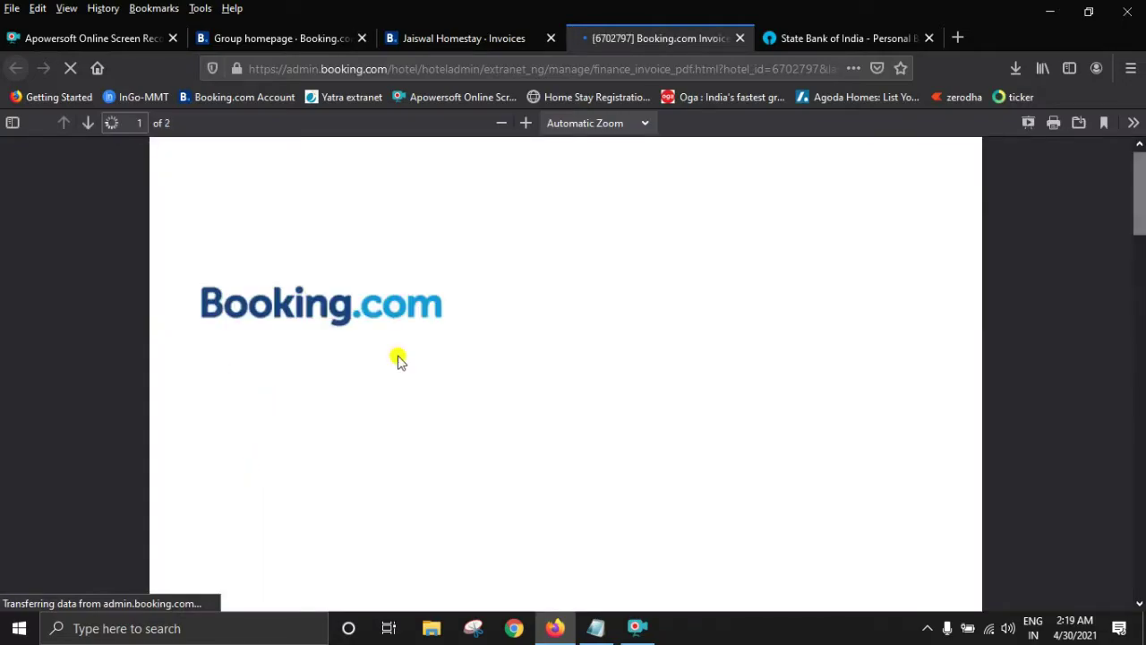
{"action": "scroll", "coordinate": [537, 376], "scroll_direction": "down", "scroll_amount": 3}
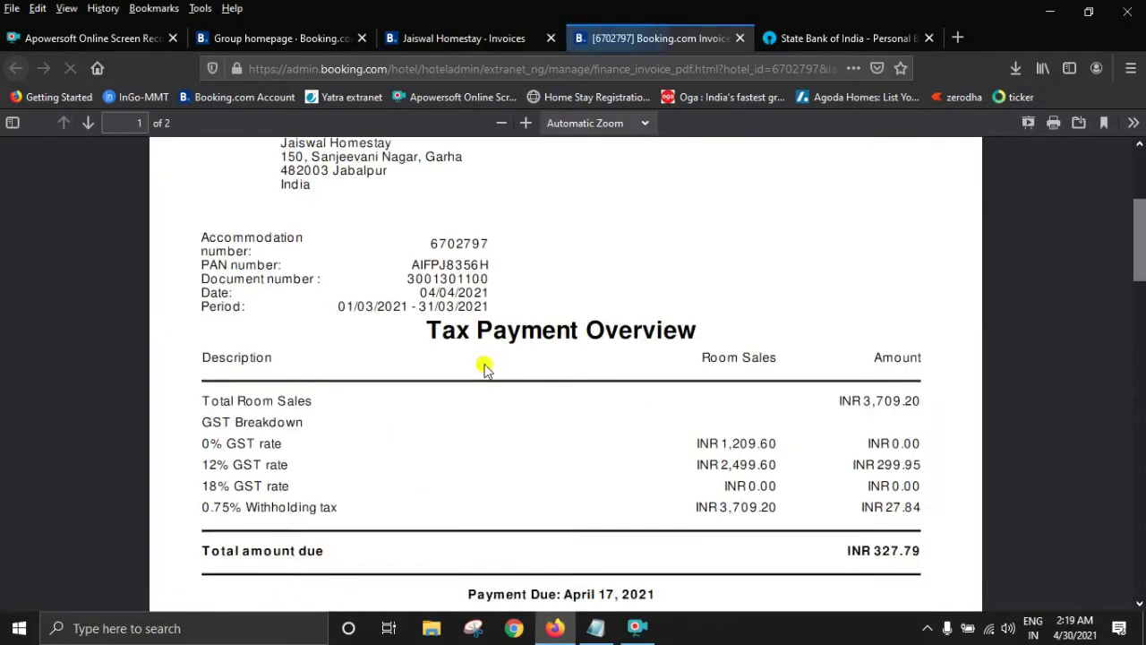
{"action": "scroll", "coordinate": [803, 352], "scroll_direction": "down", "scroll_amount": 2}
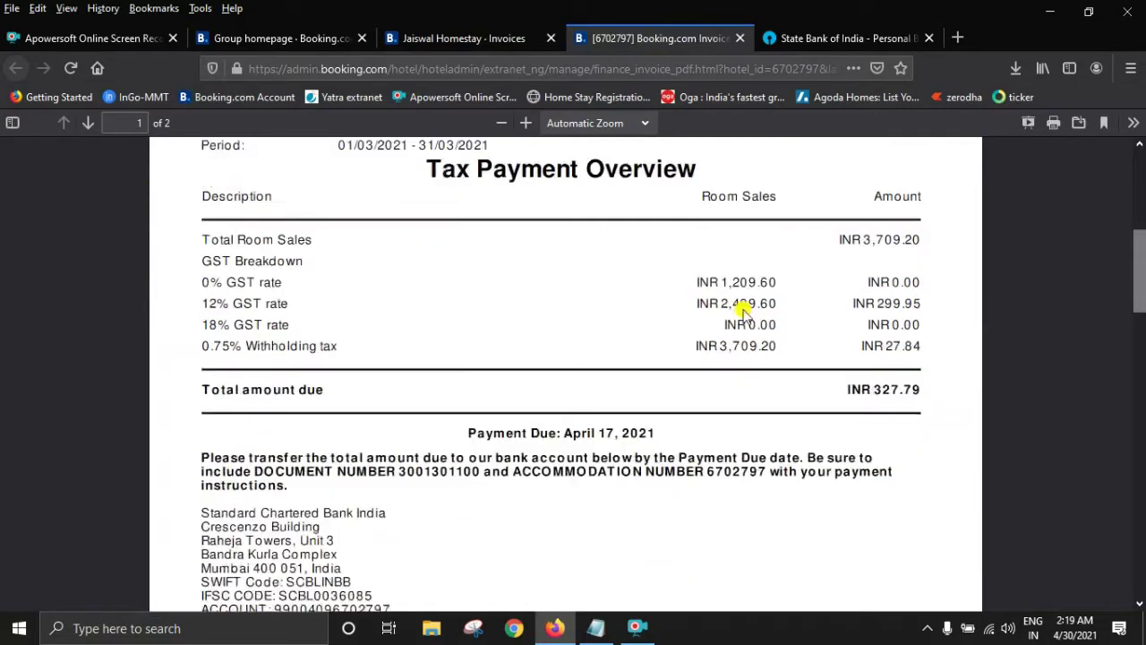
{"action": "scroll", "coordinate": [915, 345], "scroll_direction": "down", "scroll_amount": 3}
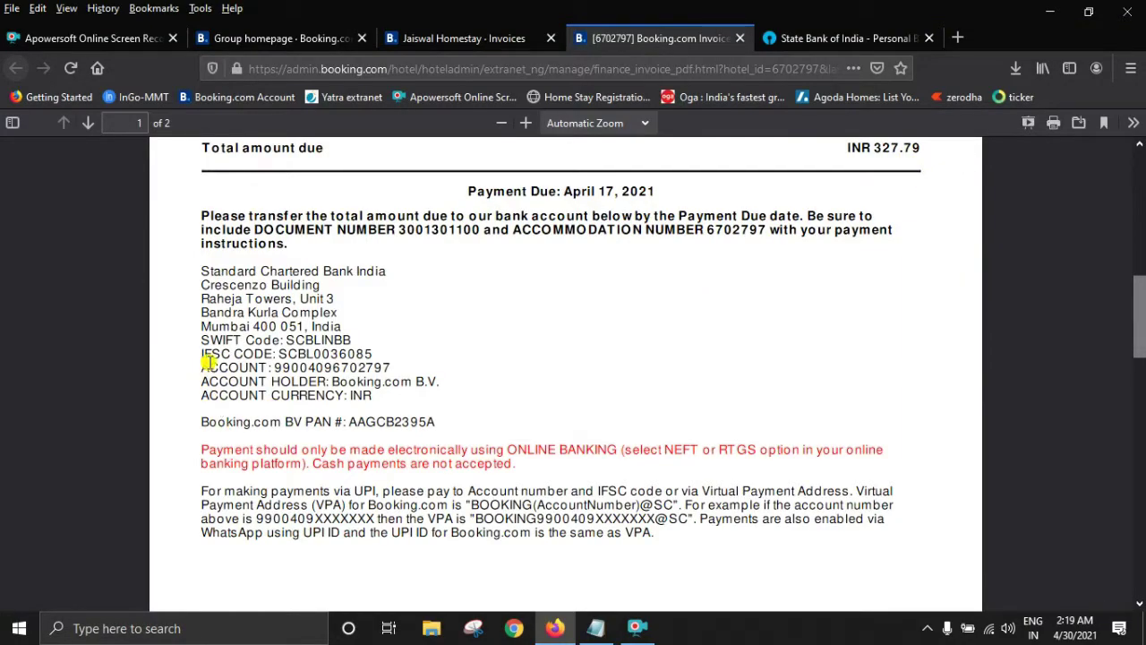
{"action": "left_click_drag", "start_coordinate": [276, 366], "coordinate": [391, 368]}
{"action": "left_click_drag", "start_coordinate": [332, 383], "coordinate": [425, 380]}
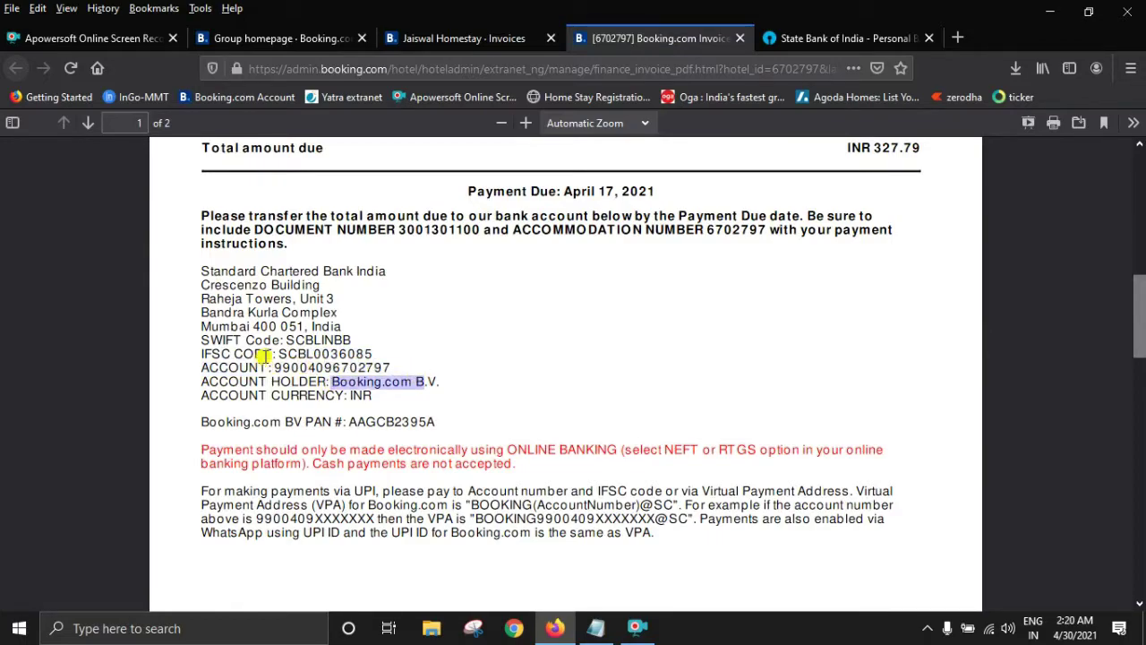
{"action": "left_click_drag", "start_coordinate": [287, 354], "coordinate": [382, 354]}
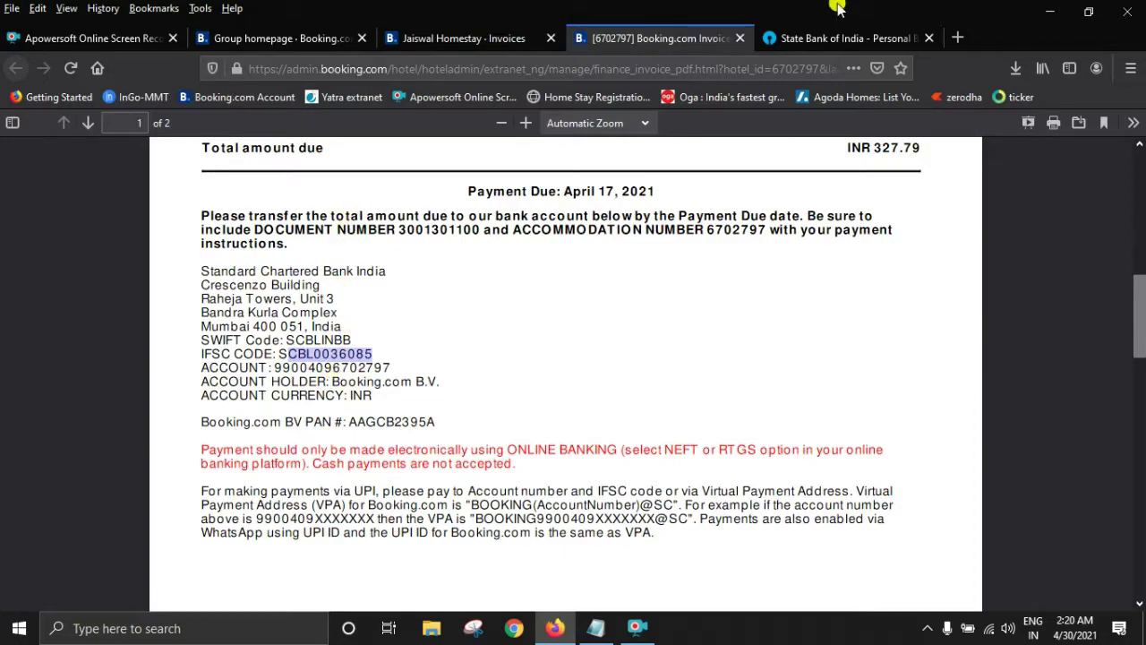
Step: Switch to the State Bank of India net banking site and continue to the login form
{"action": "left_click", "coordinate": [829, 41]}
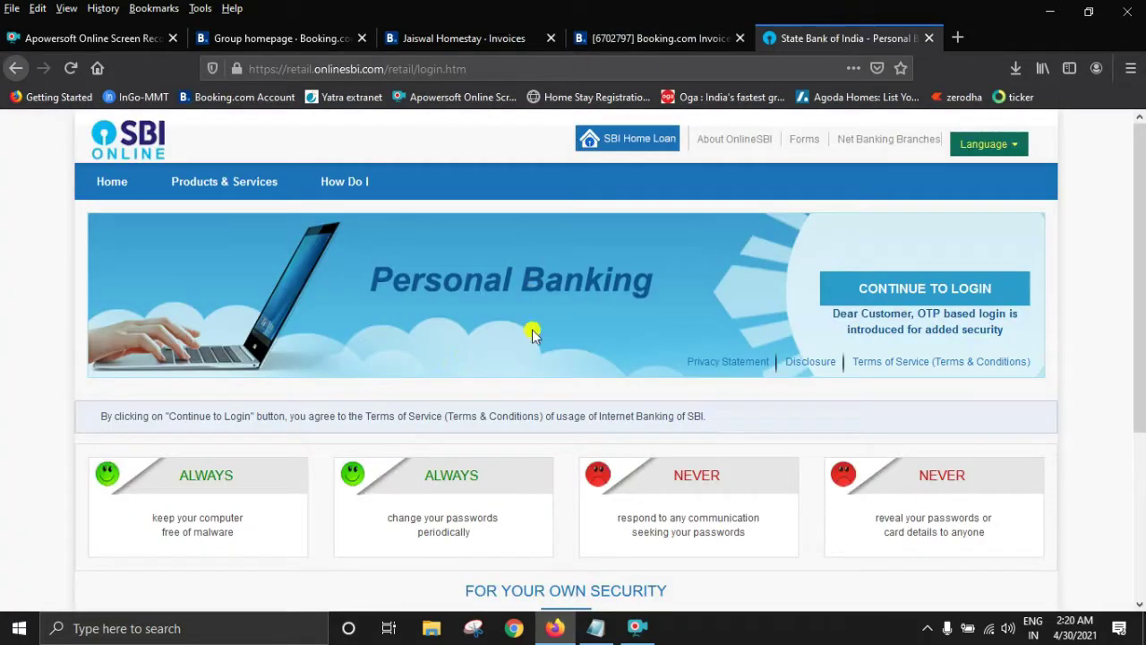
{"action": "left_click", "coordinate": [869, 300]}
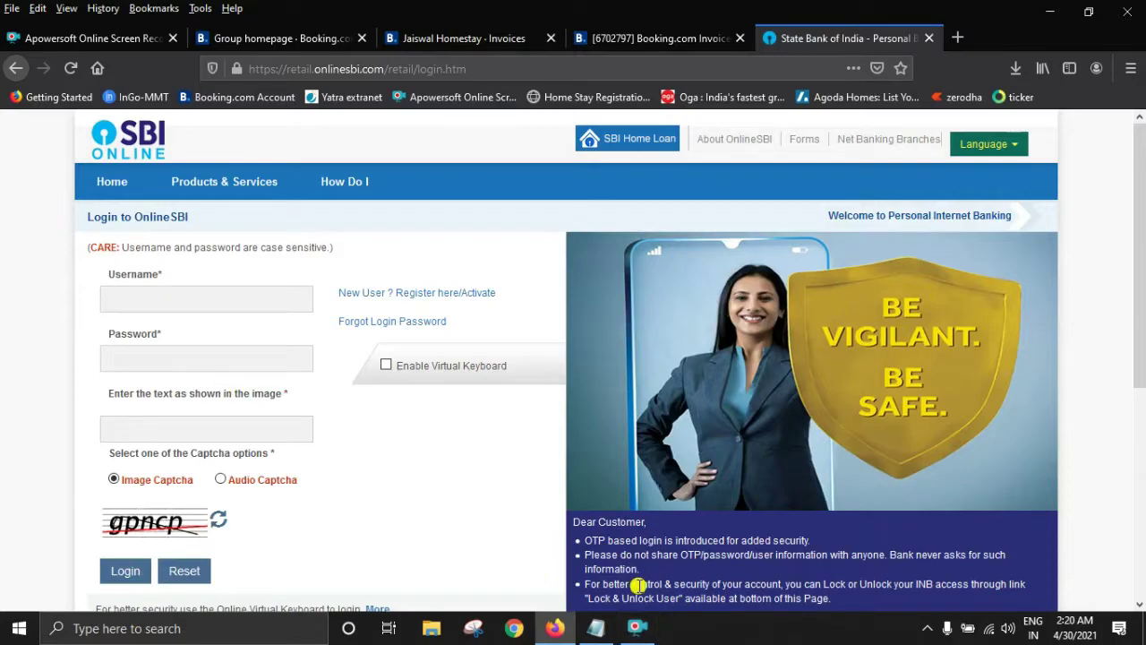
{"action": "left_click", "coordinate": [638, 628]}
{"action": "left_click", "coordinate": [458, 451]}
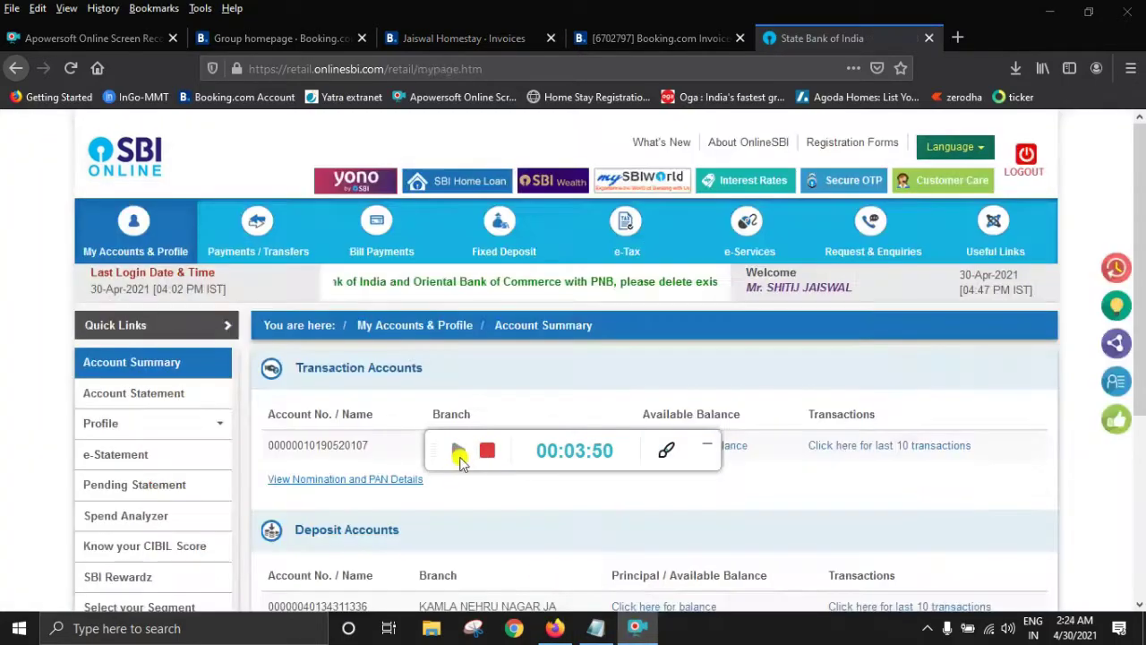
{"action": "left_click", "coordinate": [708, 445]}
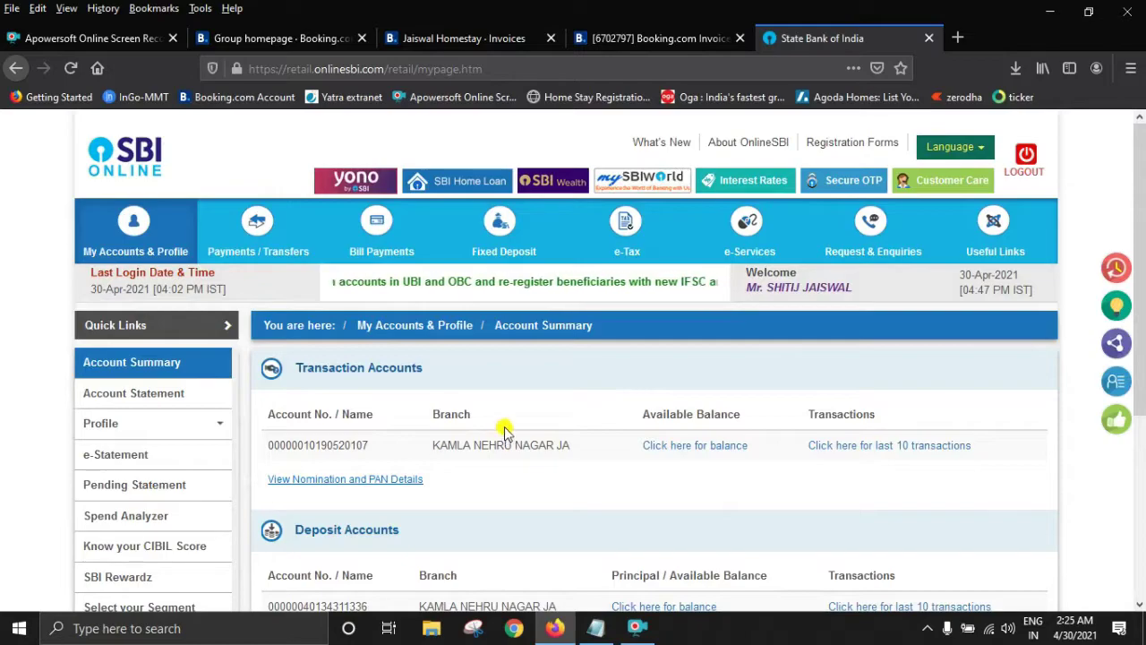
Step: Open an Other Bank Transfer, select NEFT as the transaction type and proceed to the transfer form
{"action": "mouse_move", "coordinate": [248, 240]}
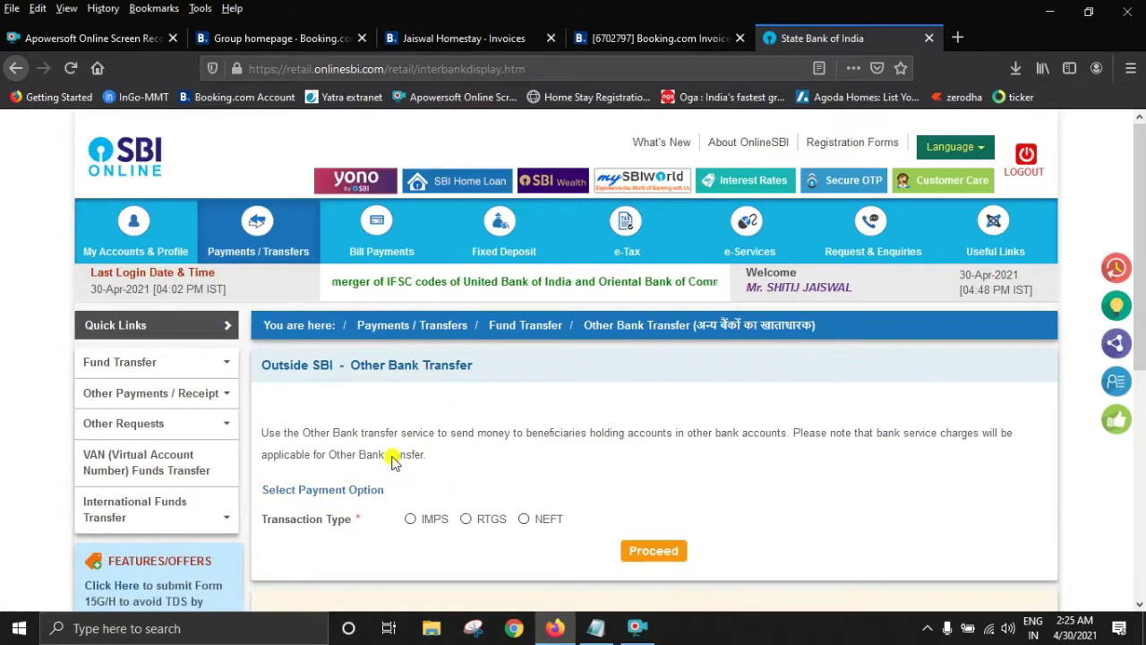
{"action": "left_click", "coordinate": [524, 527]}
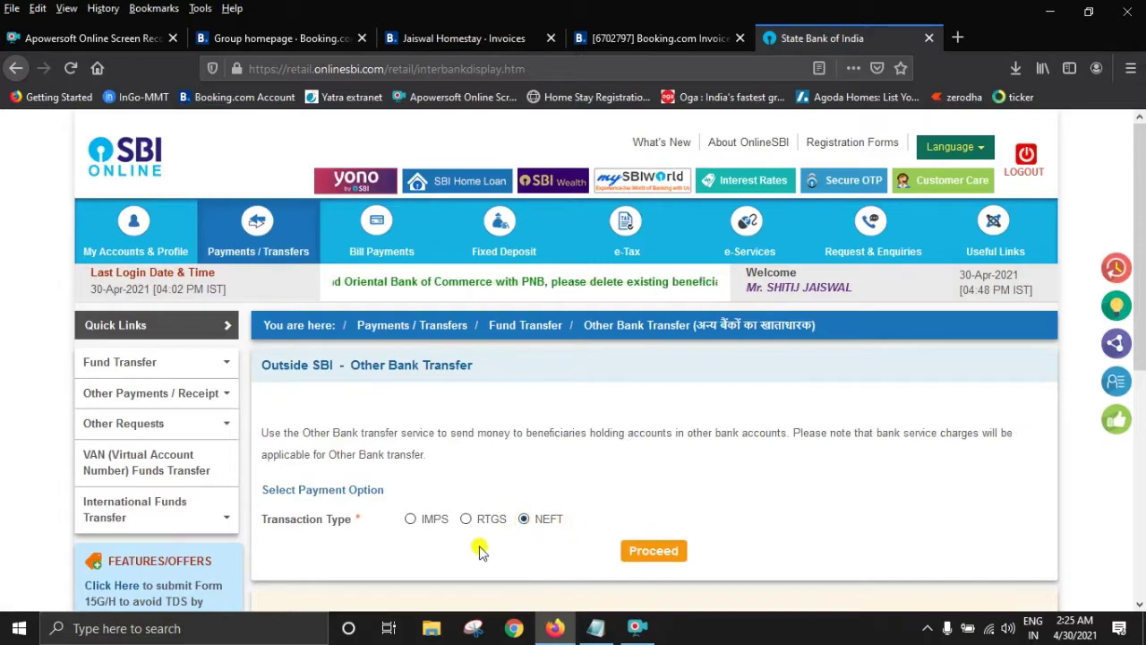
{"action": "left_click", "coordinate": [466, 521]}
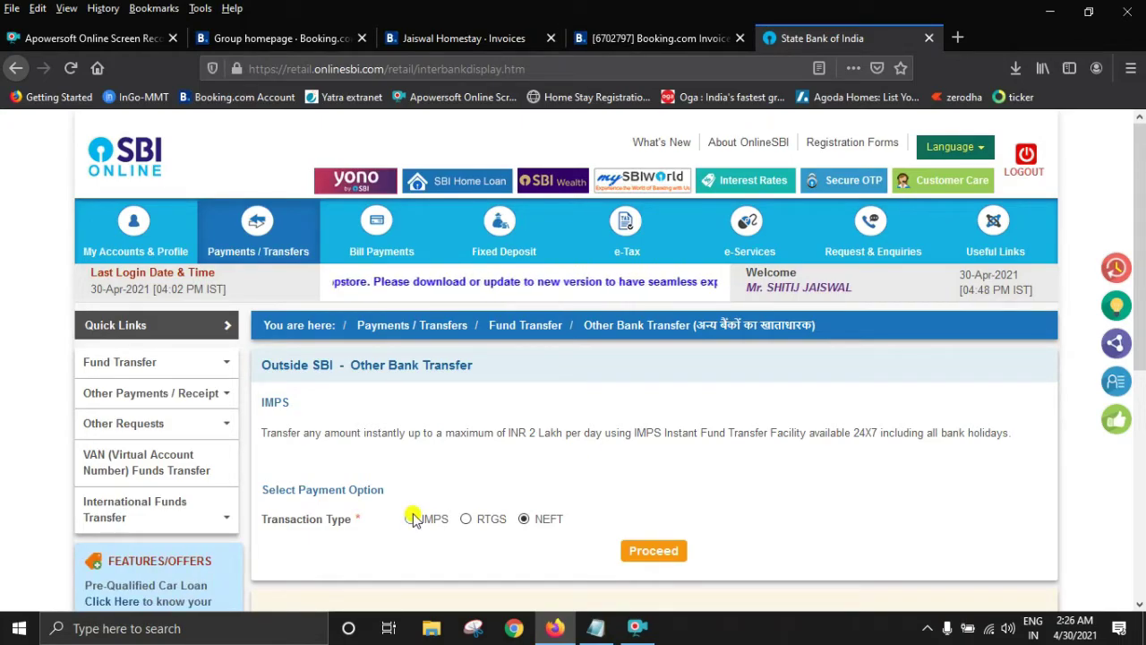
{"action": "left_click", "coordinate": [525, 520]}
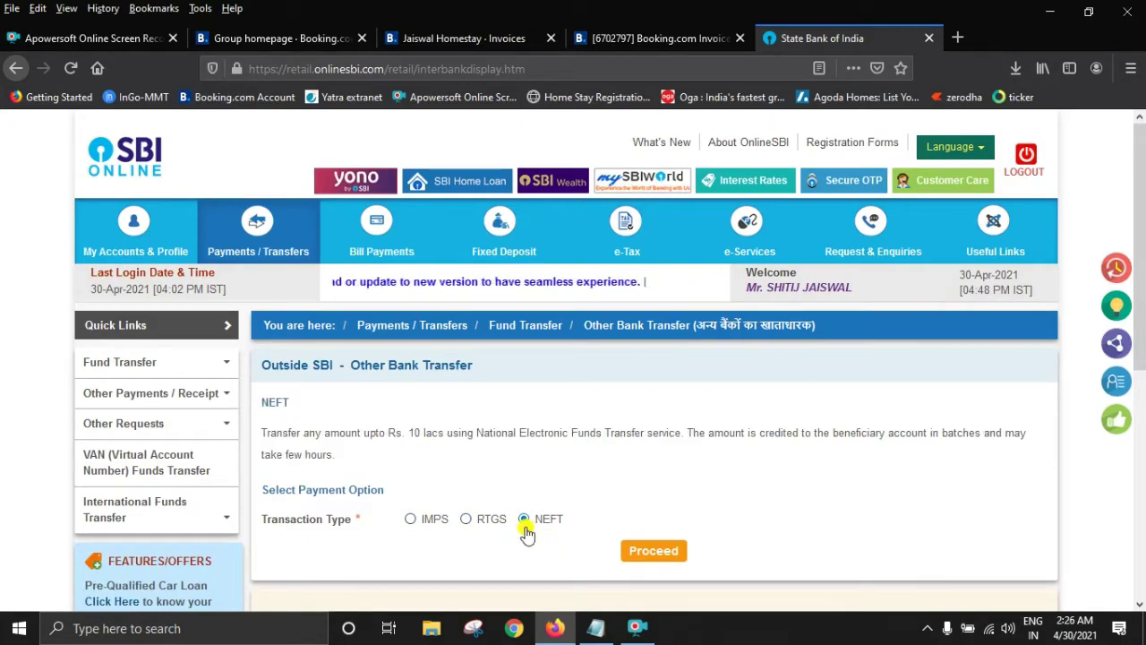
{"action": "left_click", "coordinate": [649, 553]}
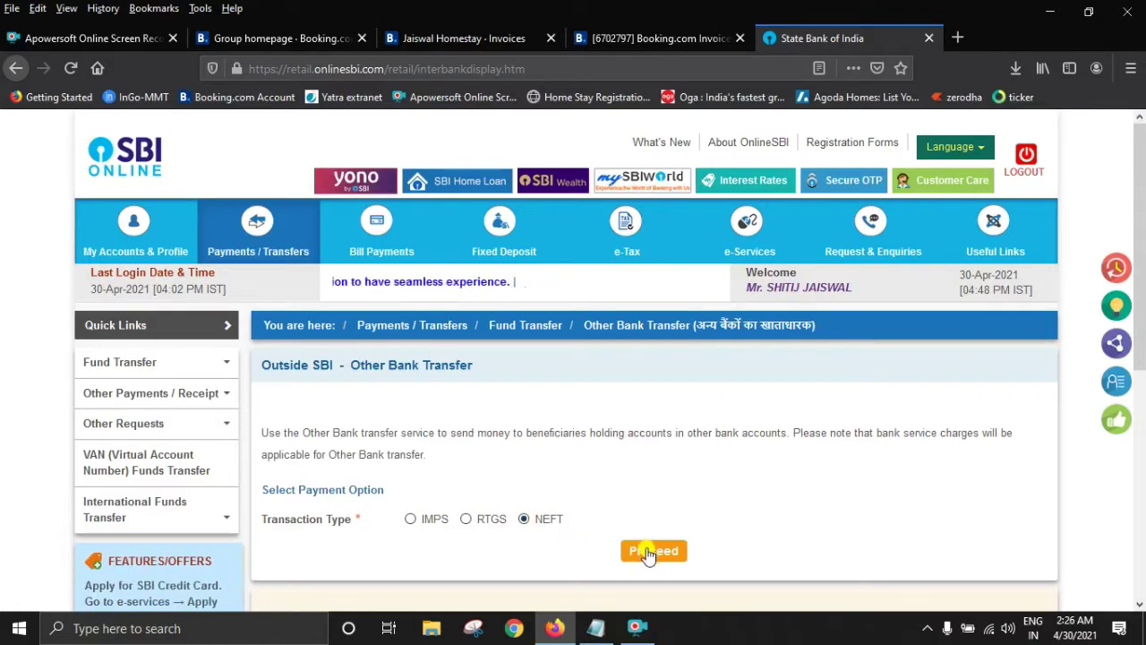
{"action": "left_click", "coordinate": [634, 630]}
{"action": "left_click", "coordinate": [708, 444]}
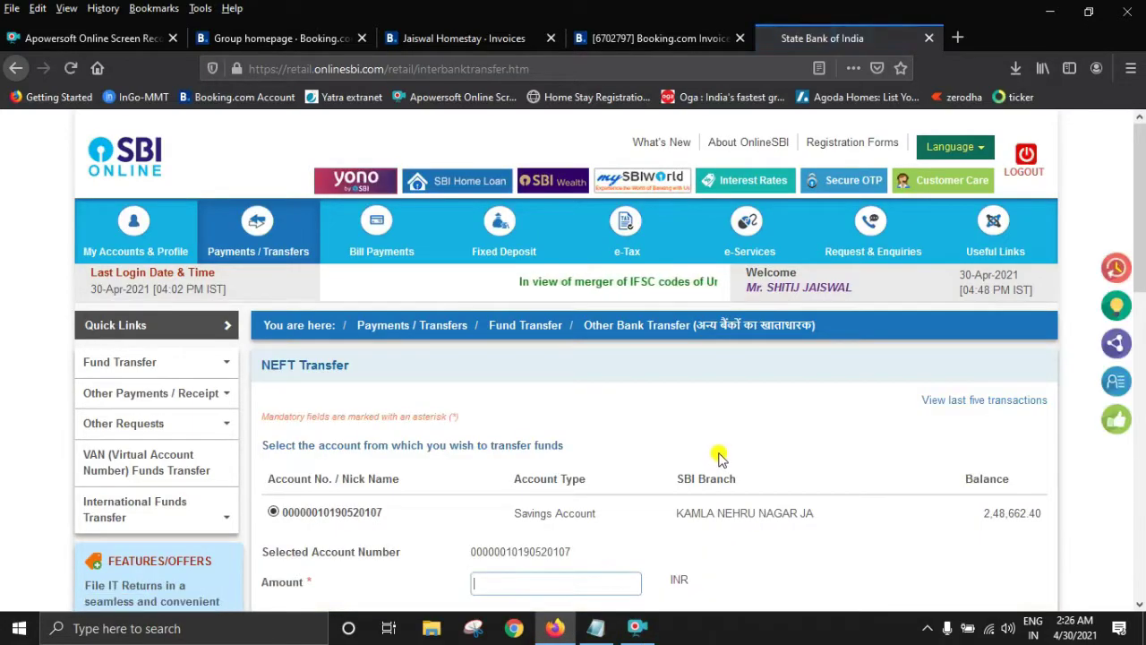
Step: Look up the total due on the invoice PDF, then set the transfer amount to 327.79 INR and the purpose to Rent
{"action": "scroll", "coordinate": [717, 456], "scroll_direction": "down", "scroll_amount": 3}
{"action": "left_click", "coordinate": [535, 327]}
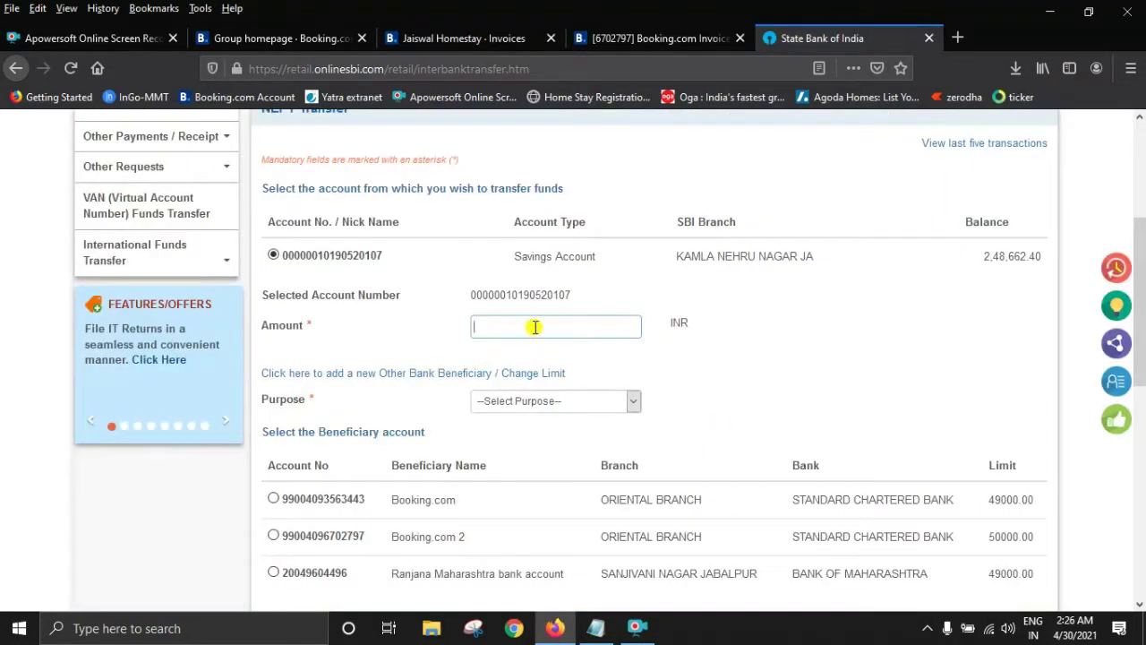
{"action": "left_click", "coordinate": [598, 39]}
{"action": "scroll", "coordinate": [750, 309], "scroll_direction": "up", "scroll_amount": 3}
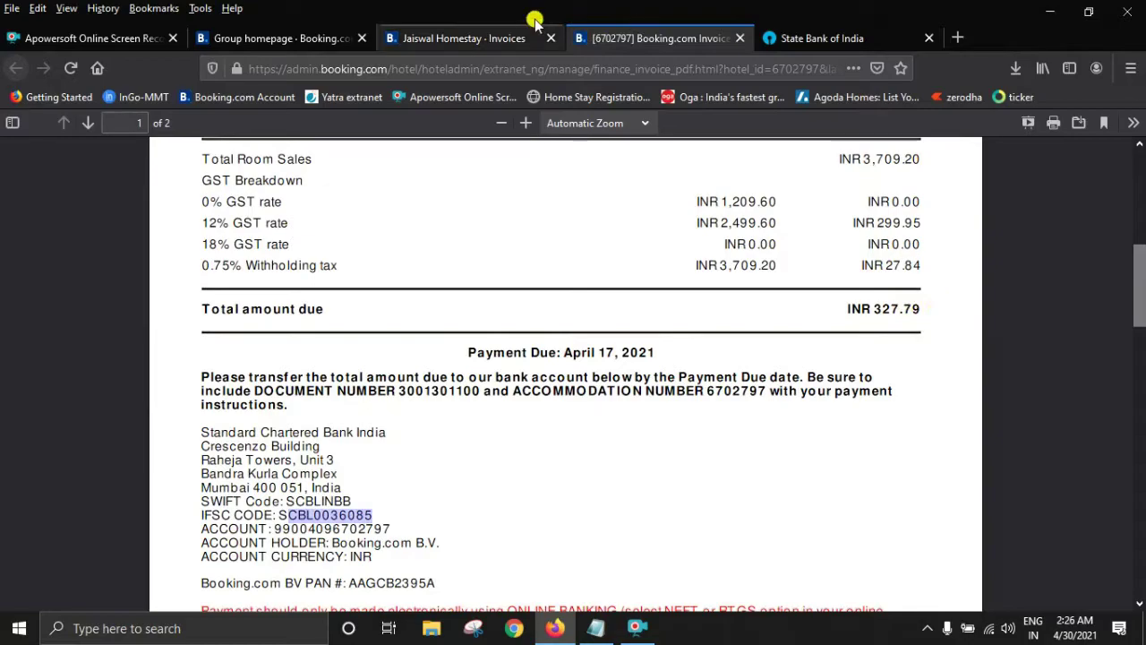
{"action": "left_click", "coordinate": [811, 39]}
{"action": "left_click", "coordinate": [536, 327]}
{"action": "type", "text": "327.79"}
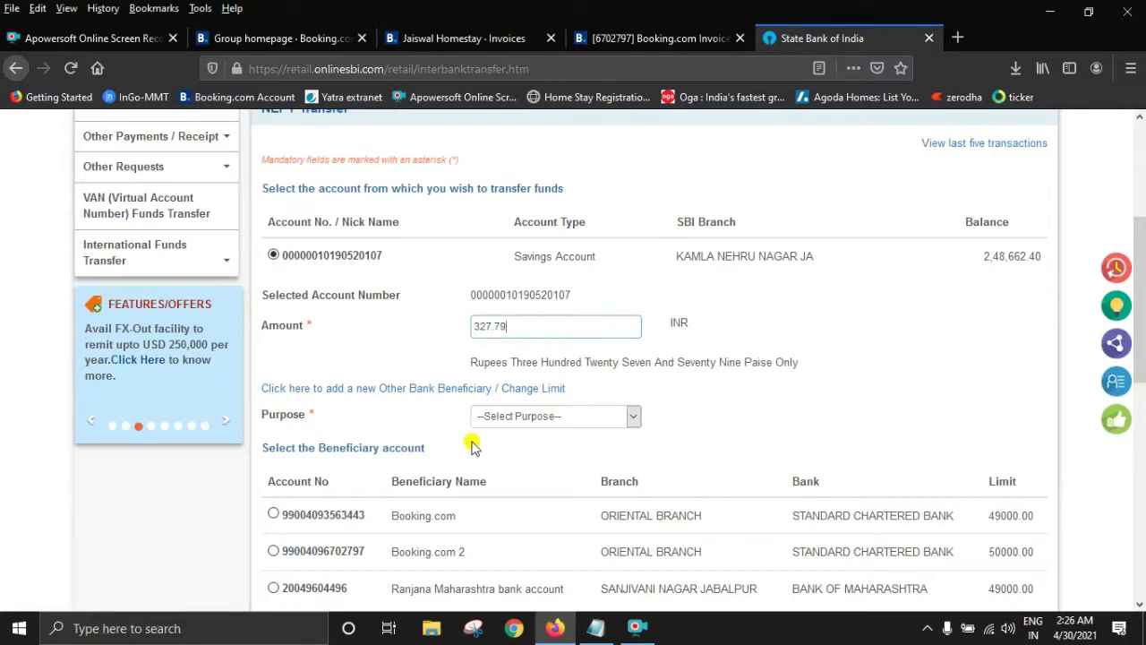
{"action": "left_click", "coordinate": [517, 417]}
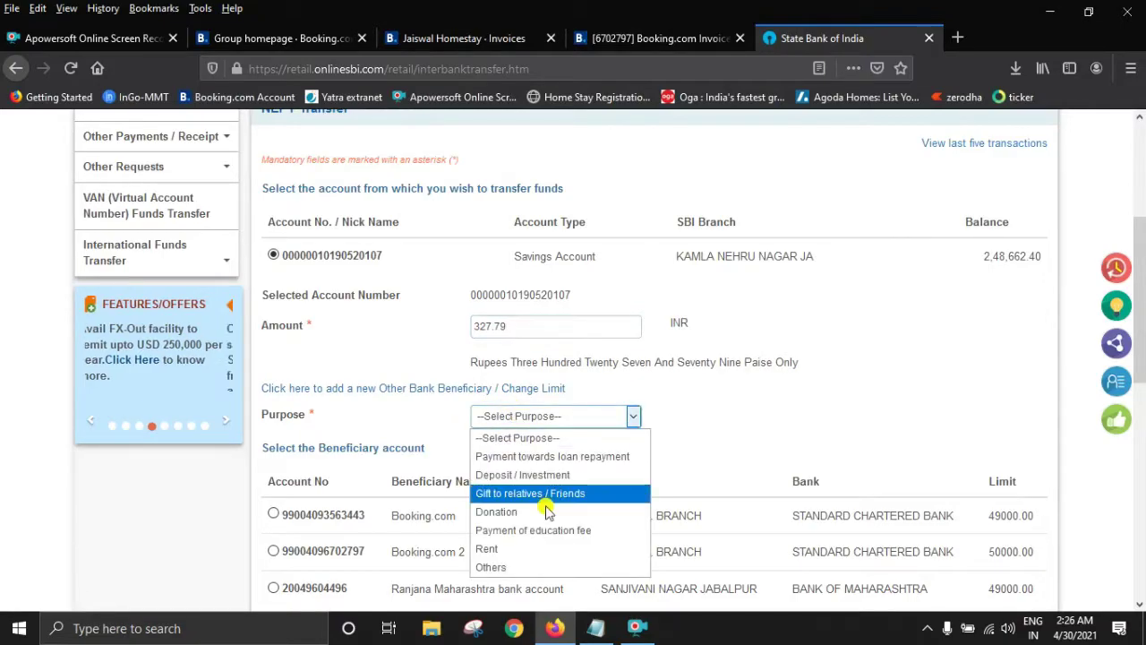
{"action": "left_click", "coordinate": [524, 550]}
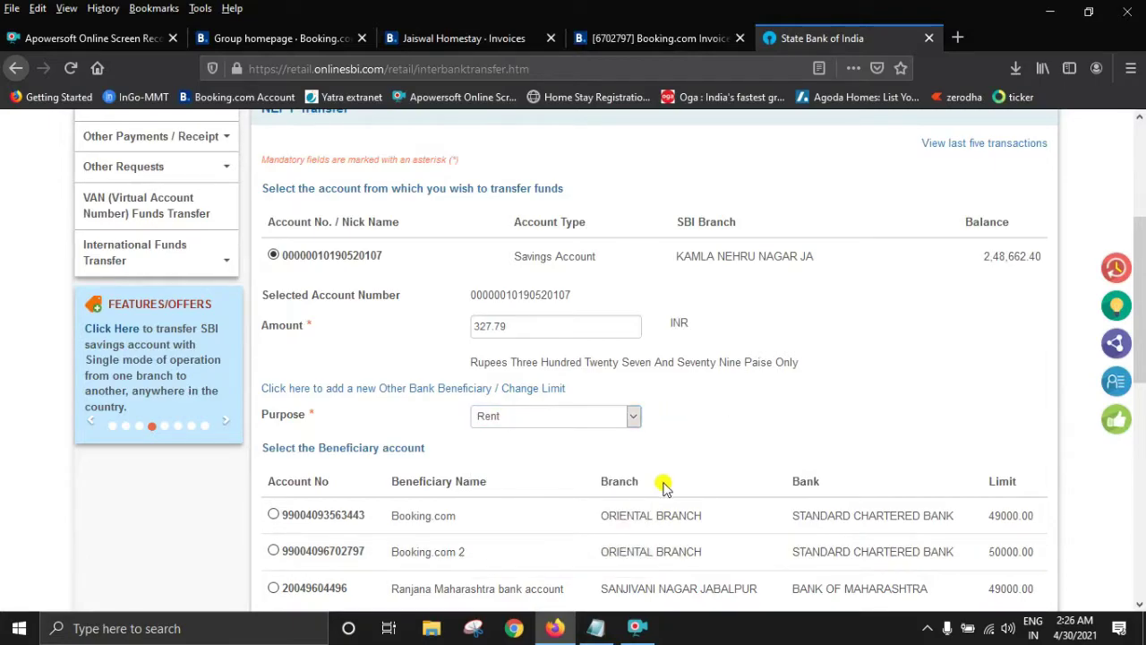
Step: Check the payee account number on the invoice PDF and select the matching beneficiary, Booking.com 2, in the transfer form
{"action": "scroll", "coordinate": [524, 578], "scroll_direction": "down", "scroll_amount": 2}
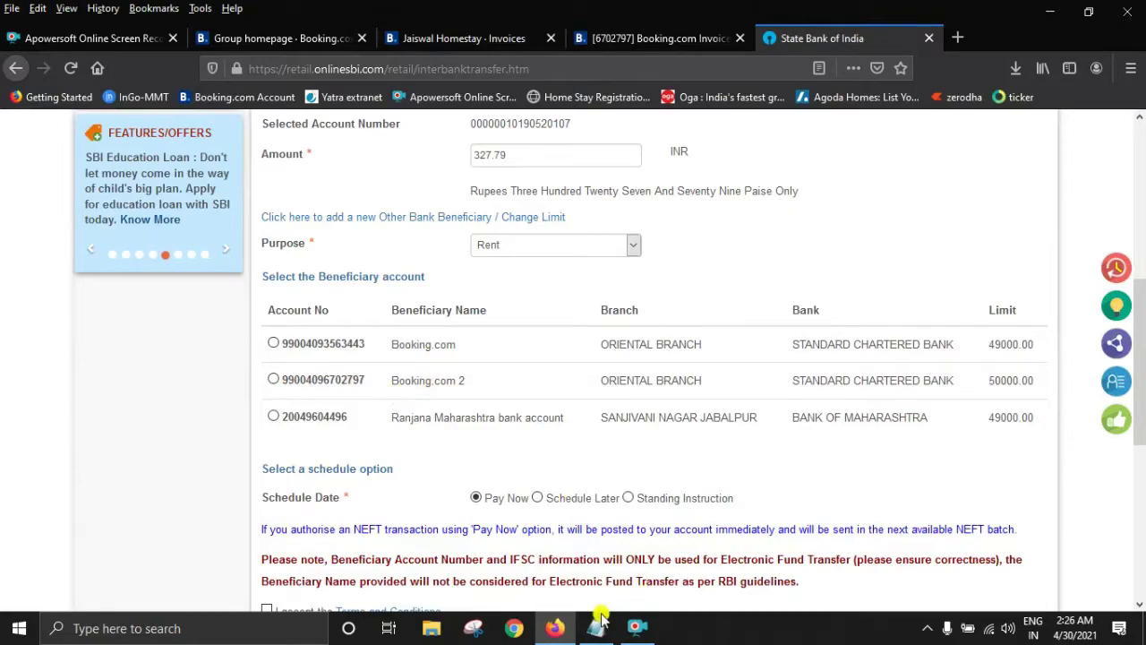
{"action": "left_click", "coordinate": [640, 34]}
{"action": "scroll", "coordinate": [447, 475], "scroll_direction": "down", "scroll_amount": 3}
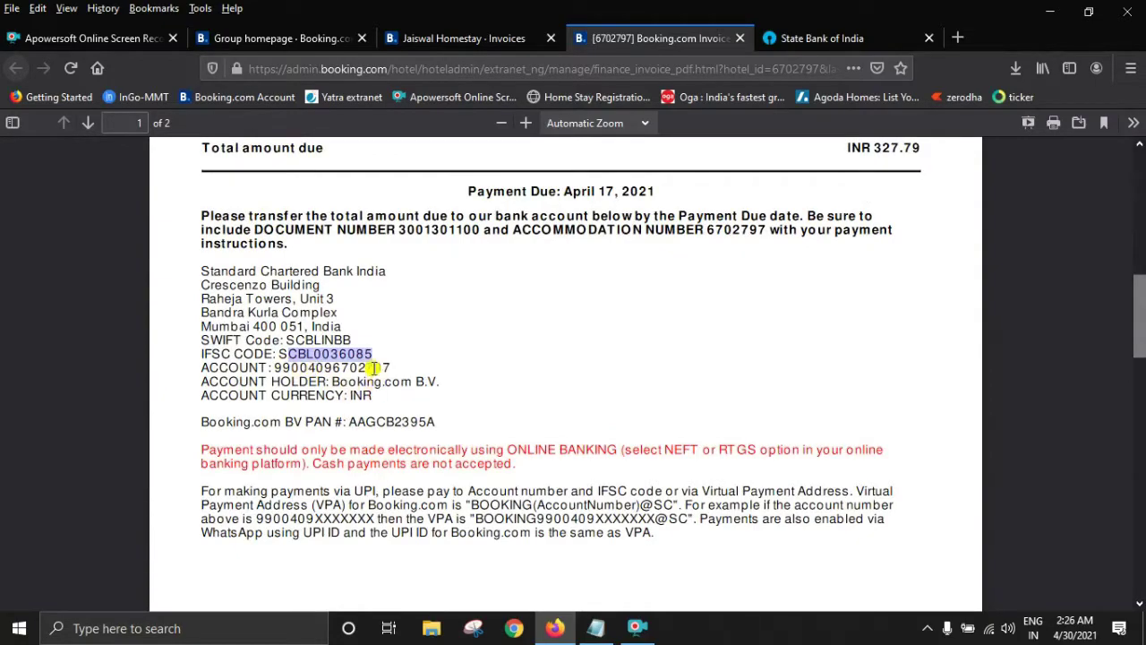
{"action": "left_click", "coordinate": [321, 360]}
{"action": "left_click_drag", "start_coordinate": [318, 366], "coordinate": [373, 366]}
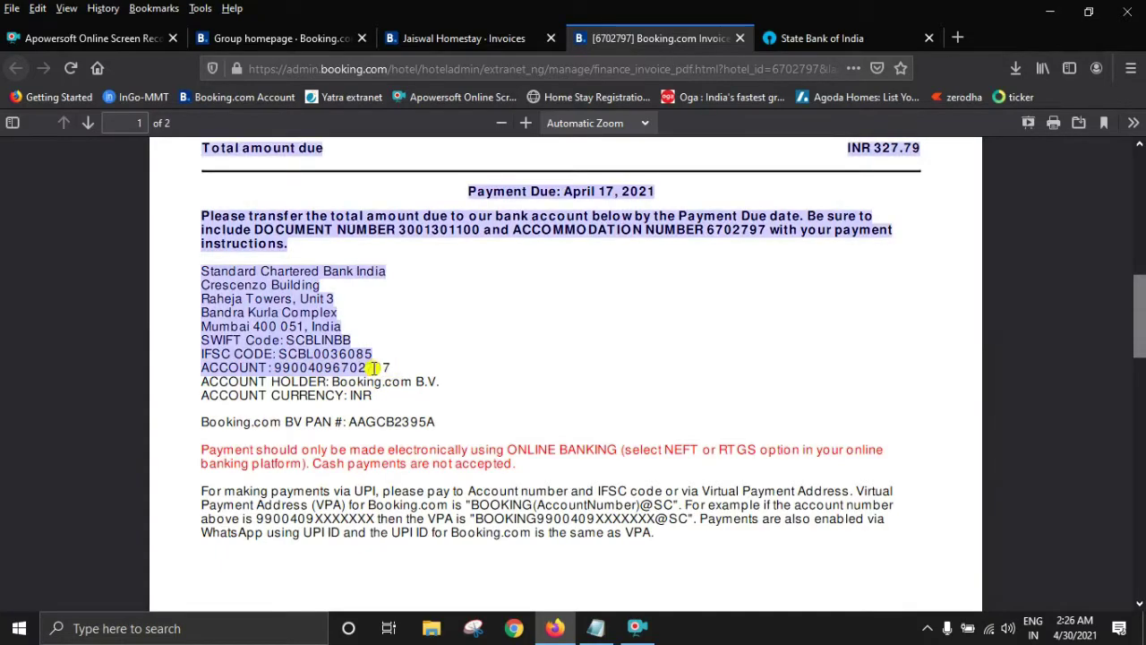
{"action": "left_click", "coordinate": [385, 374]}
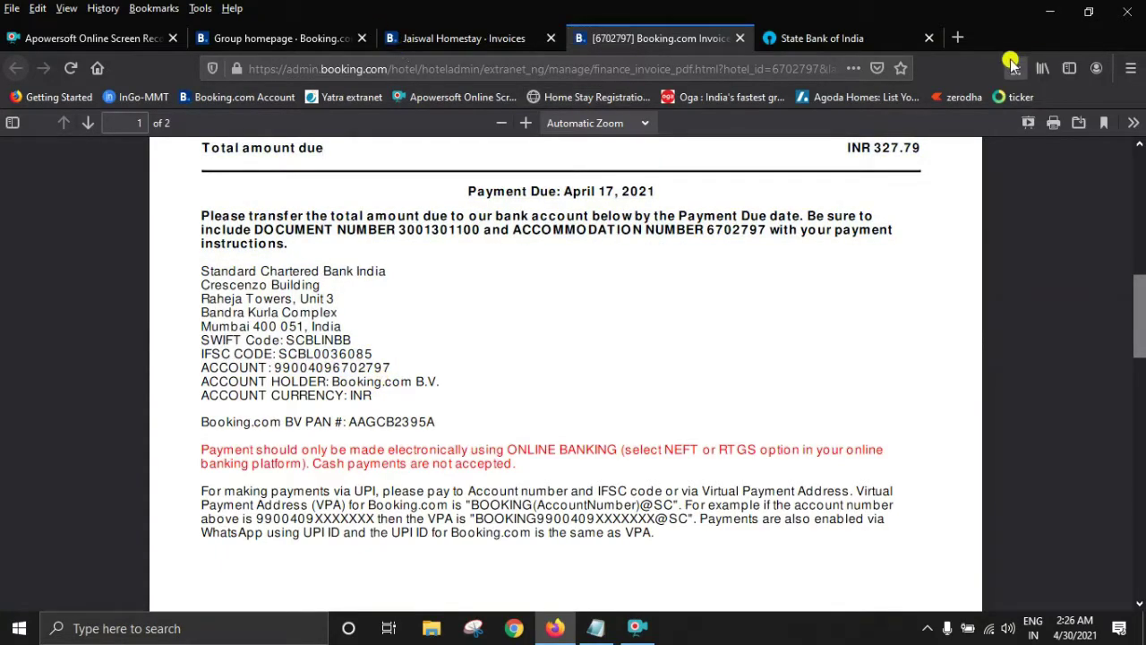
{"action": "left_click", "coordinate": [760, 24]}
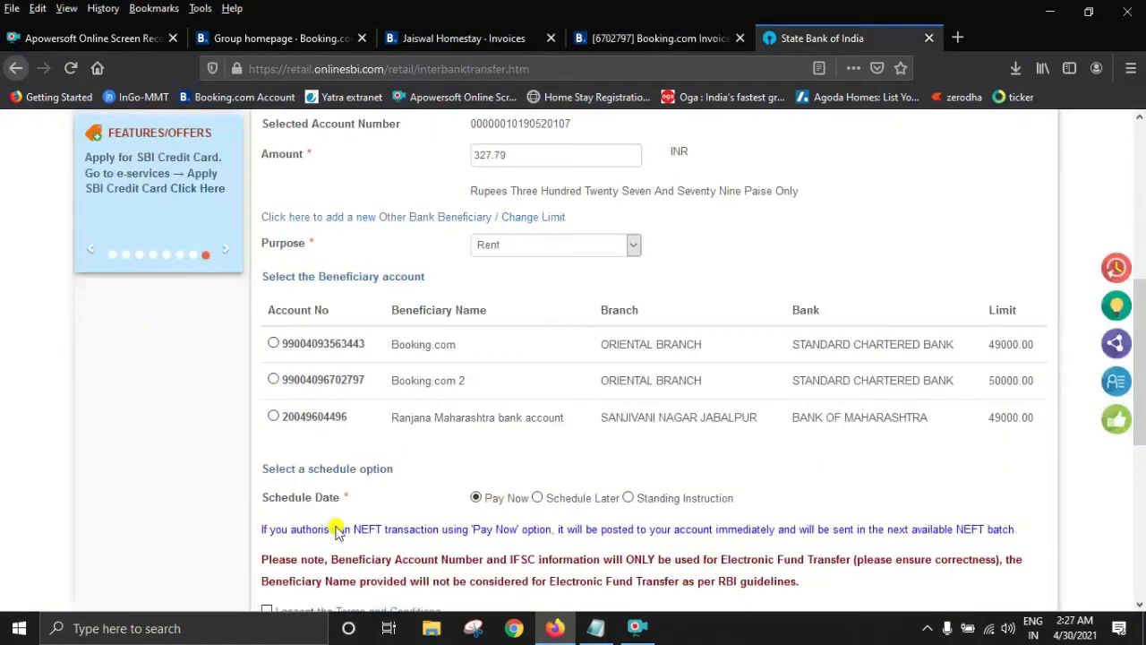
{"action": "left_click", "coordinate": [273, 379]}
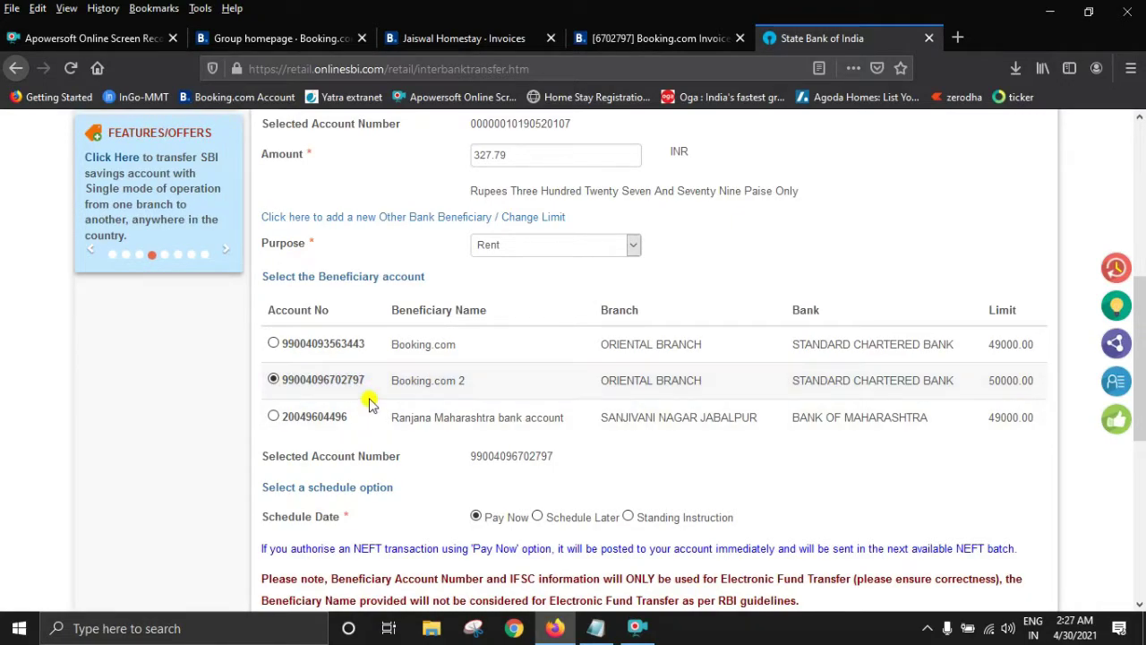
Step: Accept the terms and conditions for the NEFT transfer
{"action": "scroll", "coordinate": [568, 414], "scroll_direction": "down", "scroll_amount": 3}
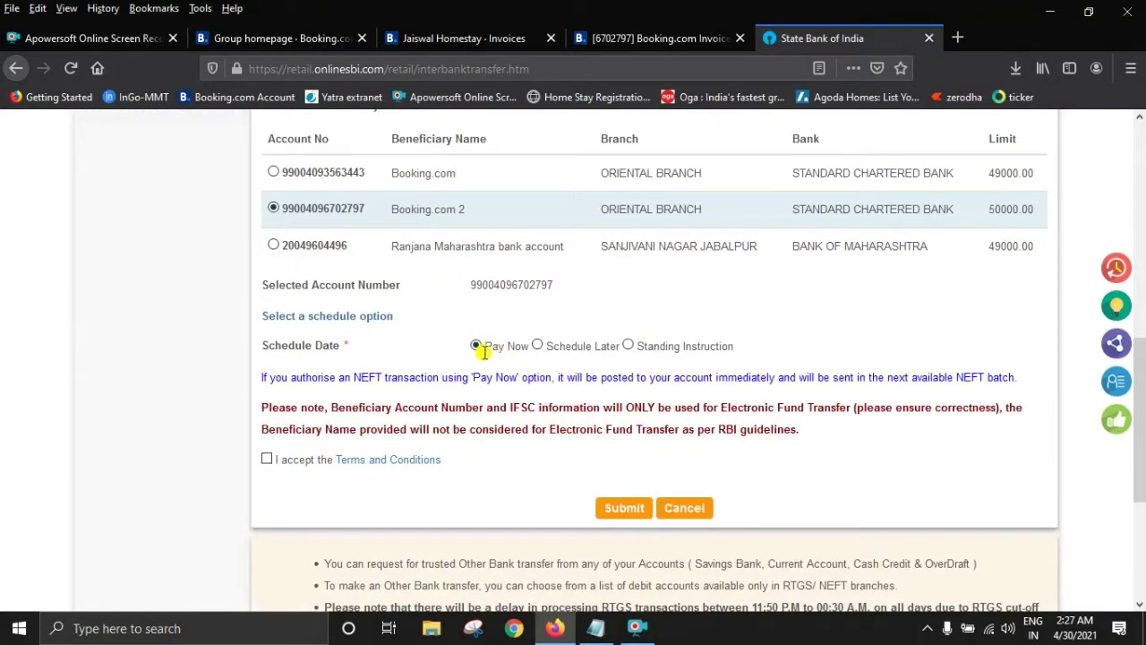
{"action": "left_click", "coordinate": [267, 461]}
{"action": "scroll", "coordinate": [672, 490], "scroll_direction": "down", "scroll_amount": 3}
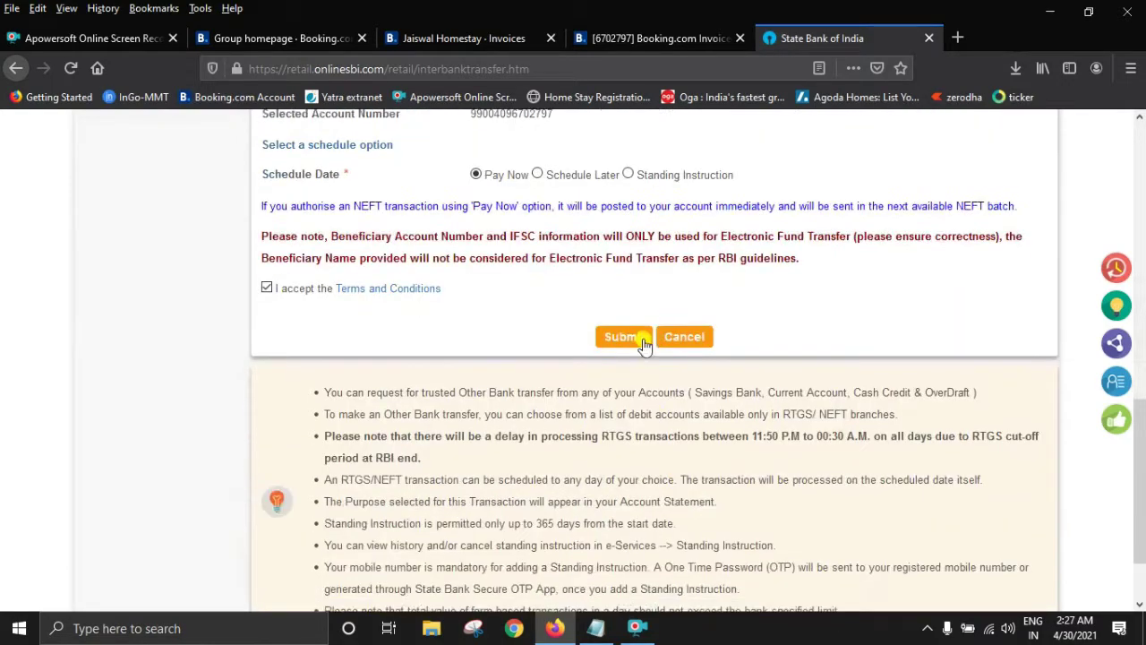
Step: Submit the NEFT transfer form and review the debit amount, purpose and credit account details for verification
{"action": "left_click", "coordinate": [631, 339]}
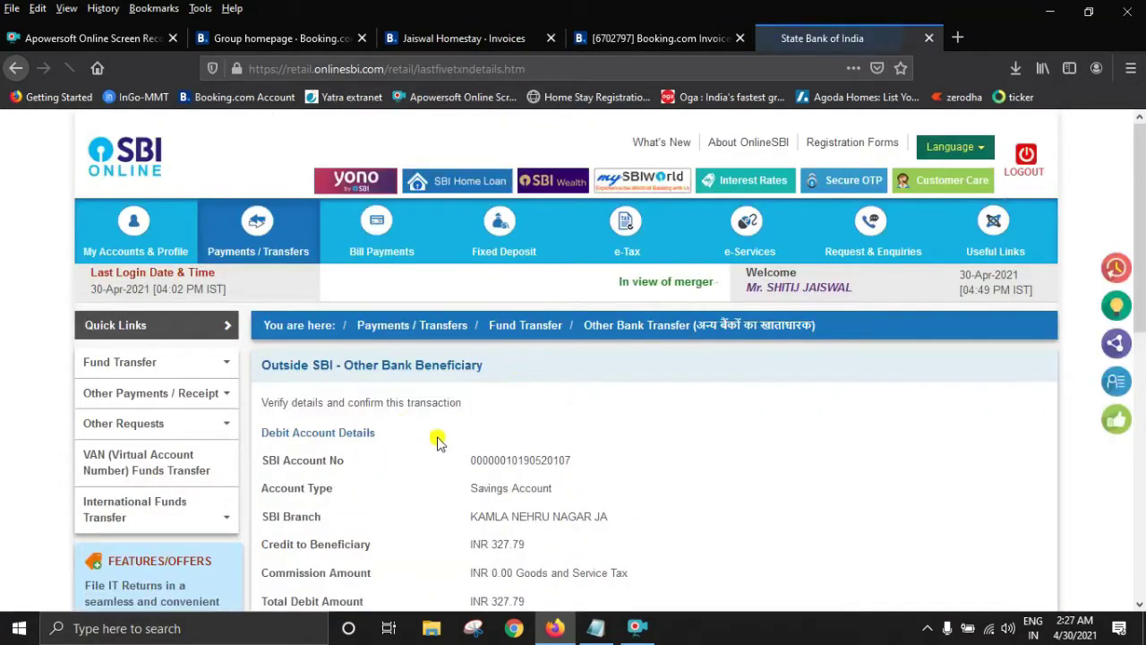
{"action": "scroll", "coordinate": [438, 441], "scroll_direction": "down", "scroll_amount": 3}
{"action": "scroll", "coordinate": [524, 422], "scroll_direction": "down", "scroll_amount": 1}
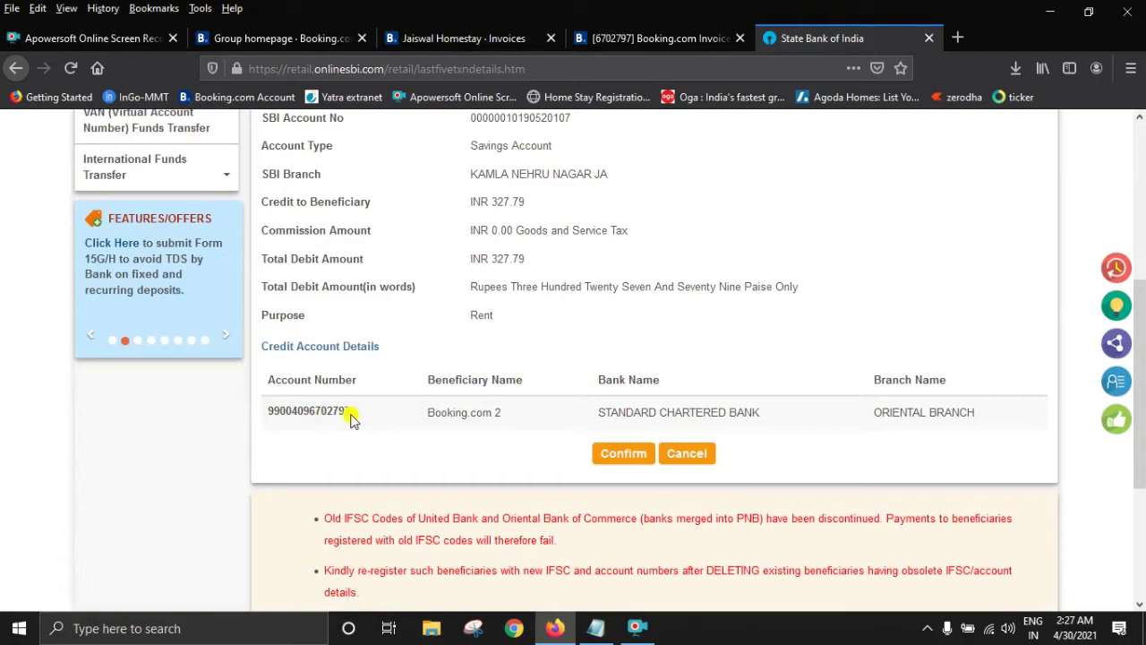
{"action": "left_click_drag", "start_coordinate": [352, 416], "coordinate": [266, 412]}
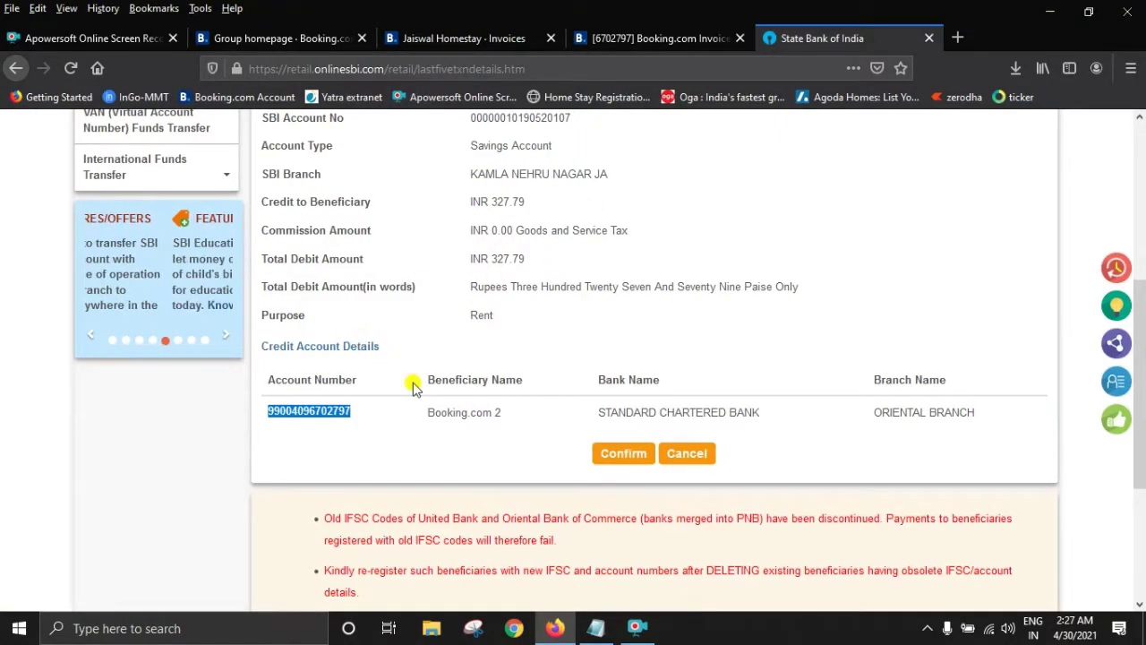
{"action": "left_click", "coordinate": [428, 258]}
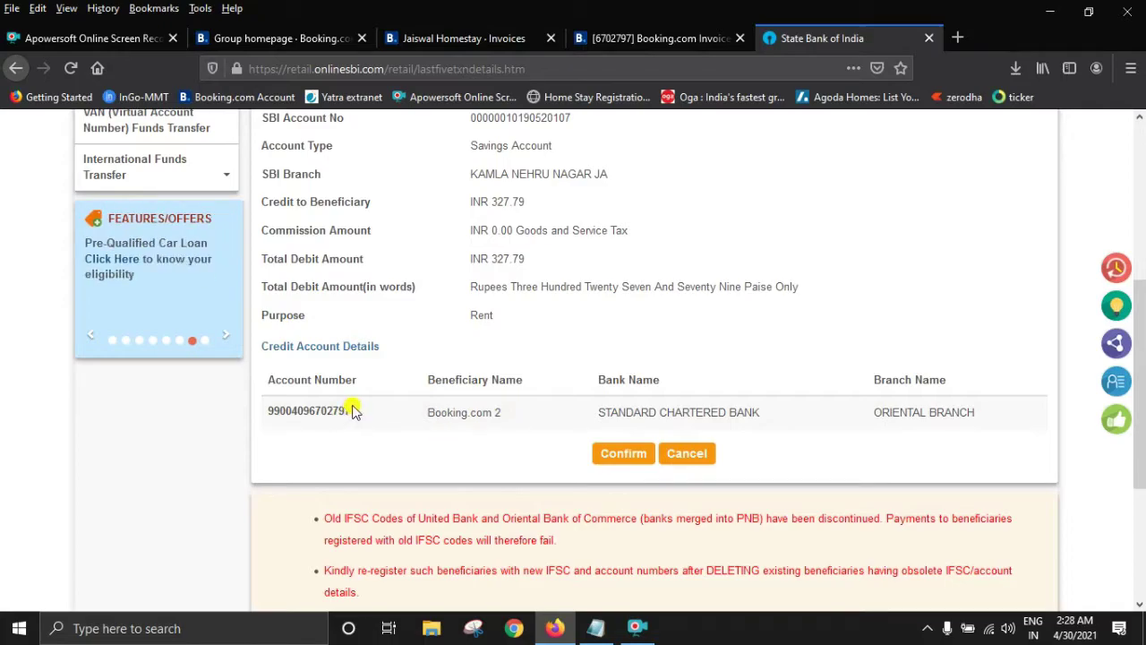
Step: Compare the beneficiary account number with the one on the invoice PDF and confirm the transfer details
{"action": "left_click_drag", "start_coordinate": [350, 410], "coordinate": [307, 412]}
{"action": "left_click", "coordinate": [307, 412]}
{"action": "left_click_drag", "start_coordinate": [273, 412], "coordinate": [348, 412]}
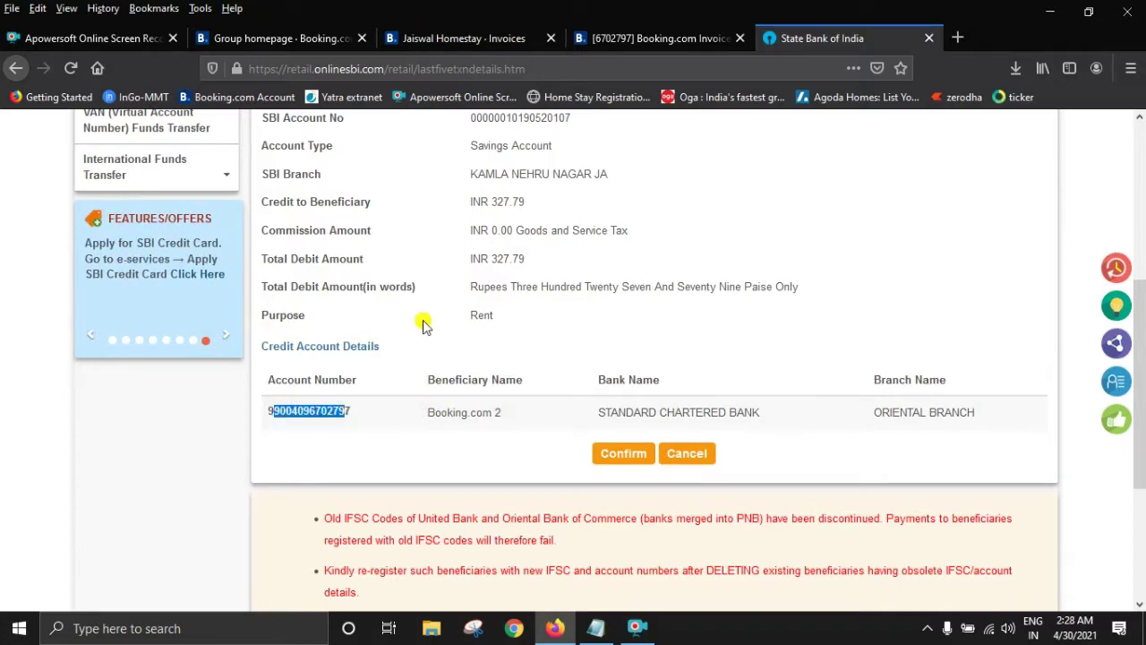
{"action": "left_click", "coordinate": [613, 45]}
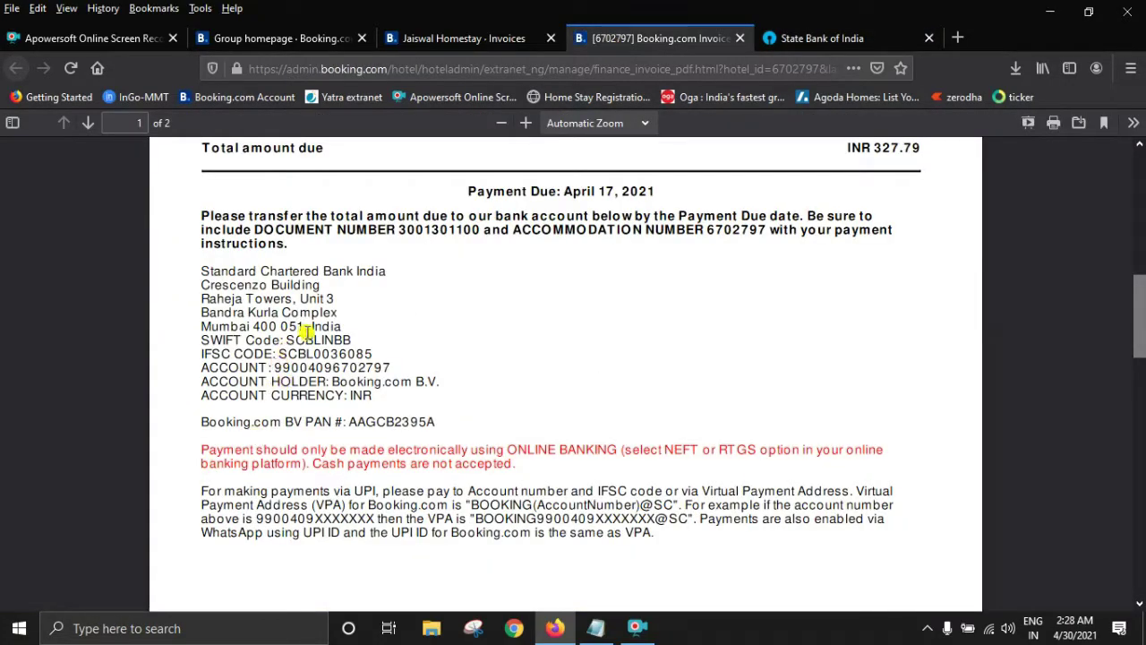
{"action": "left_click", "coordinate": [844, 37]}
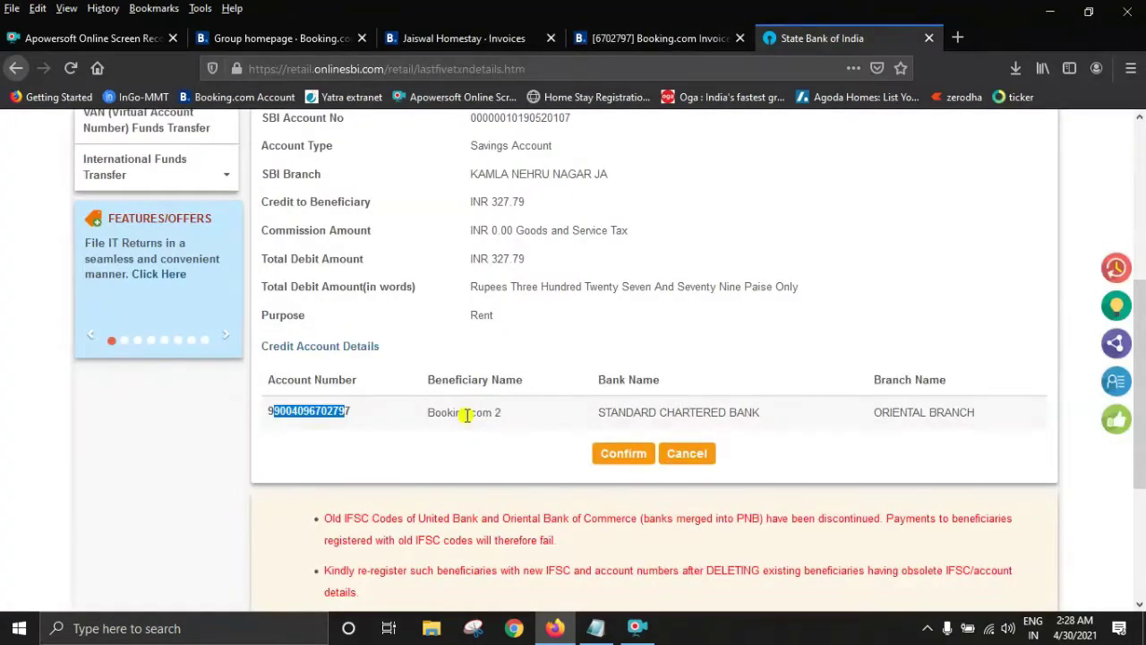
{"action": "left_click", "coordinate": [466, 415]}
{"action": "left_click", "coordinate": [623, 453]}
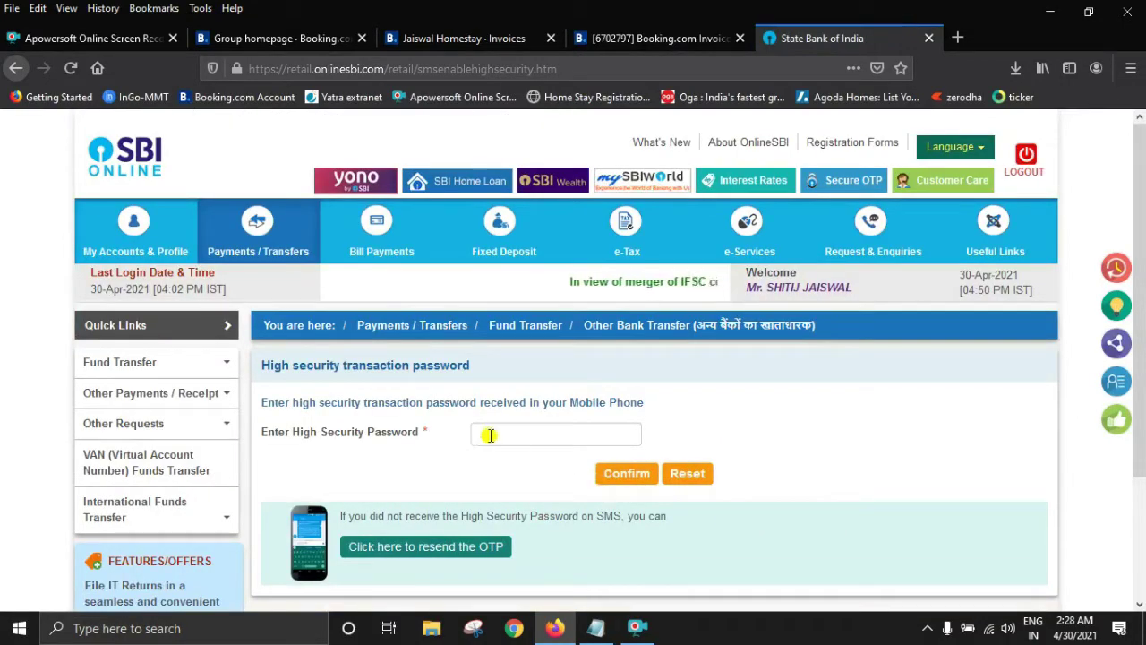
Step: Enter the high security transaction password received on the mobile phone and confirm the NEFT payment
{"action": "left_click", "coordinate": [529, 438]}
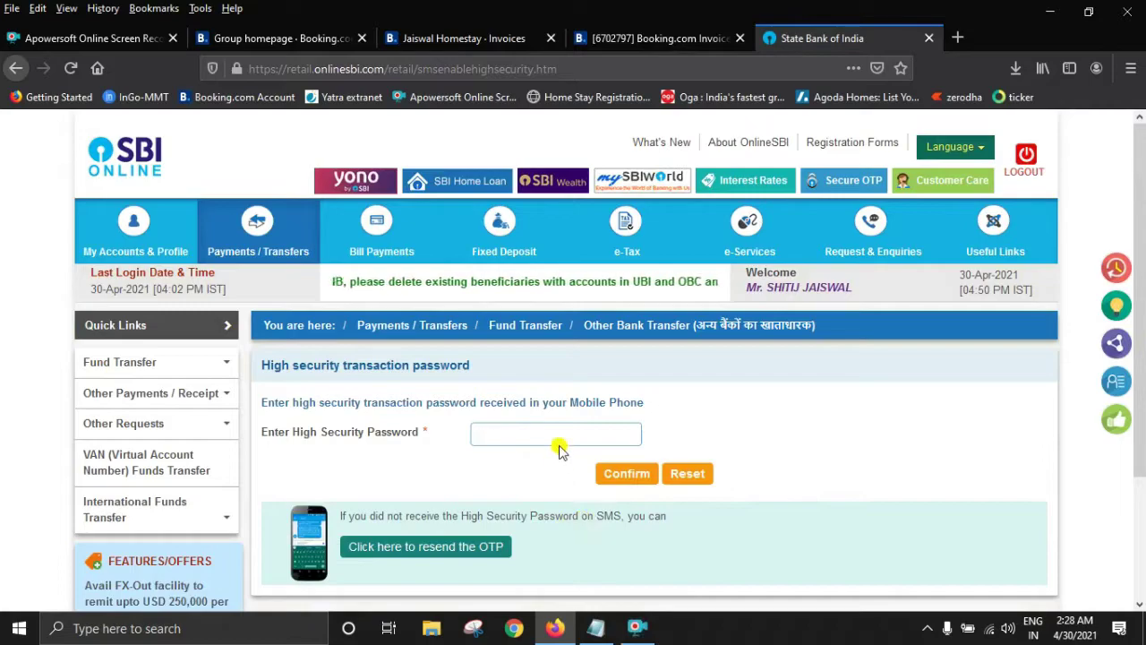
{"action": "left_click", "coordinate": [637, 628]}
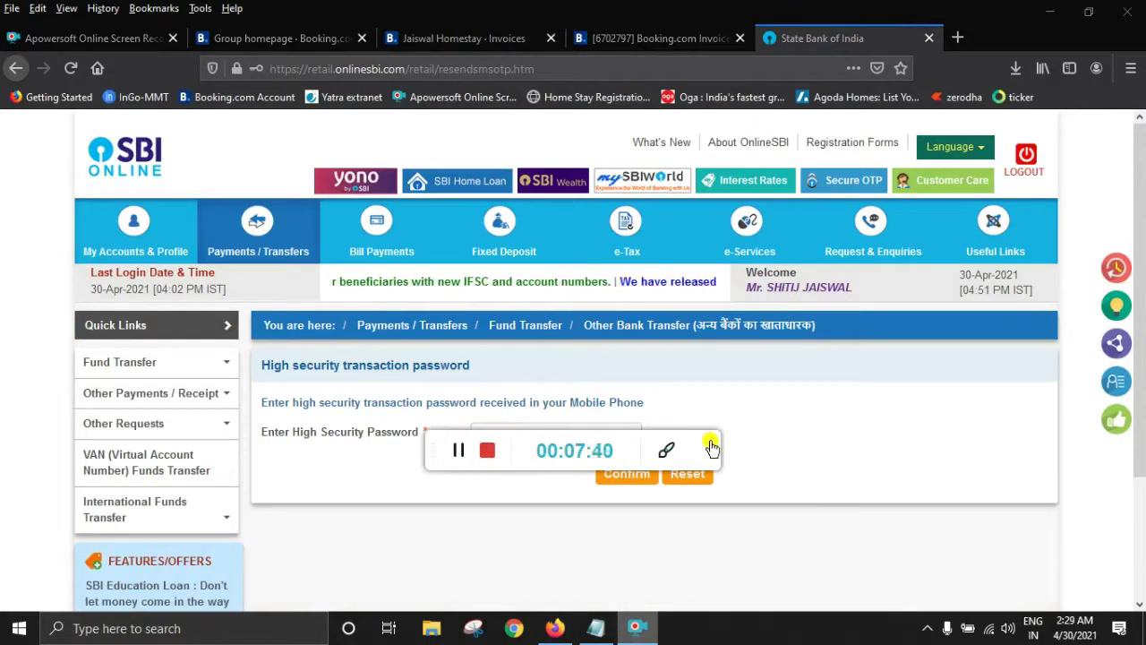
{"action": "left_click", "coordinate": [618, 481]}
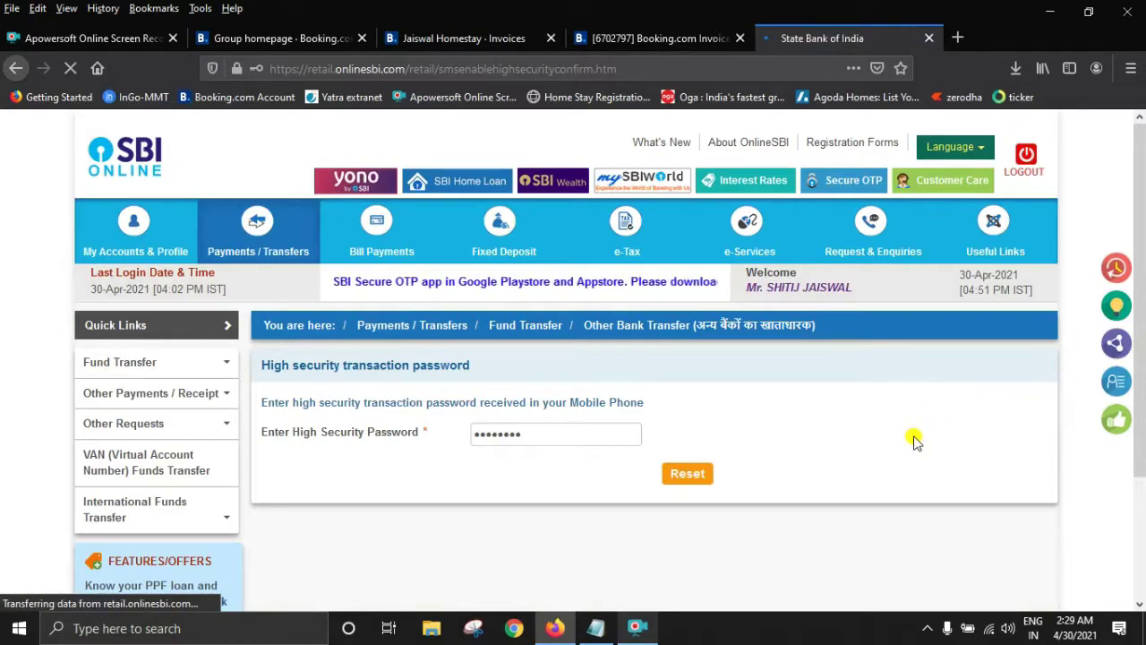
Step: Review the transfer receipt's transaction status, reference number, and debit and credit account details
{"action": "scroll", "coordinate": [695, 466], "scroll_direction": "down", "scroll_amount": 5}
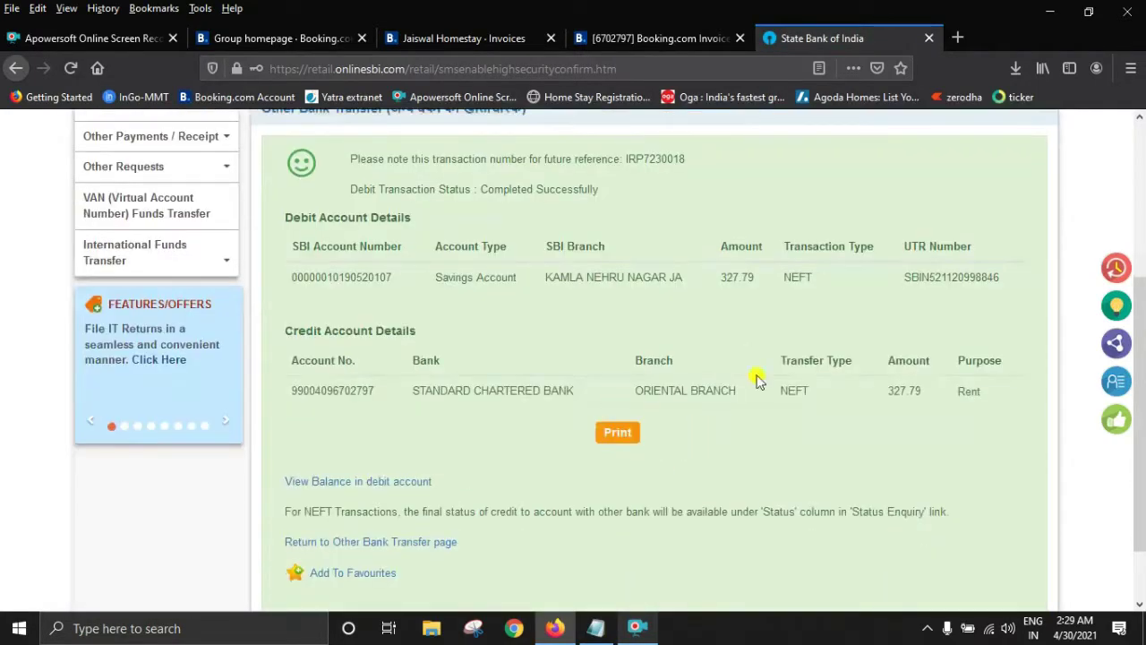
{"action": "scroll", "coordinate": [748, 358], "scroll_direction": "up", "scroll_amount": 2}
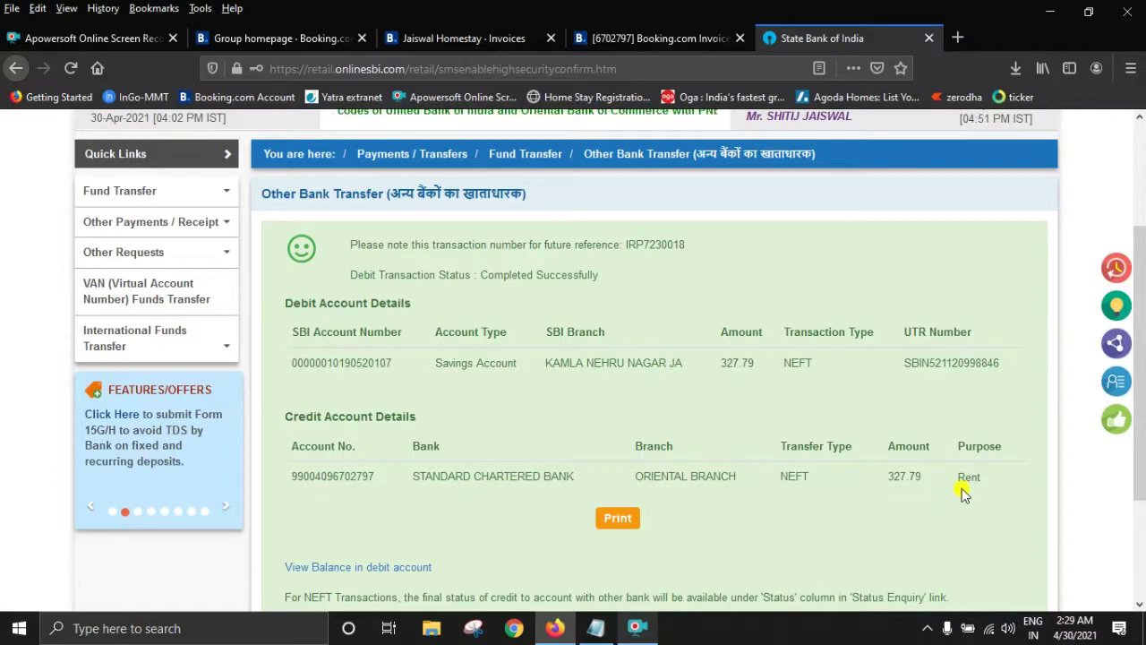
{"action": "left_click_drag", "start_coordinate": [254, 175], "coordinate": [991, 542]}
{"action": "left_click", "coordinate": [991, 542]}
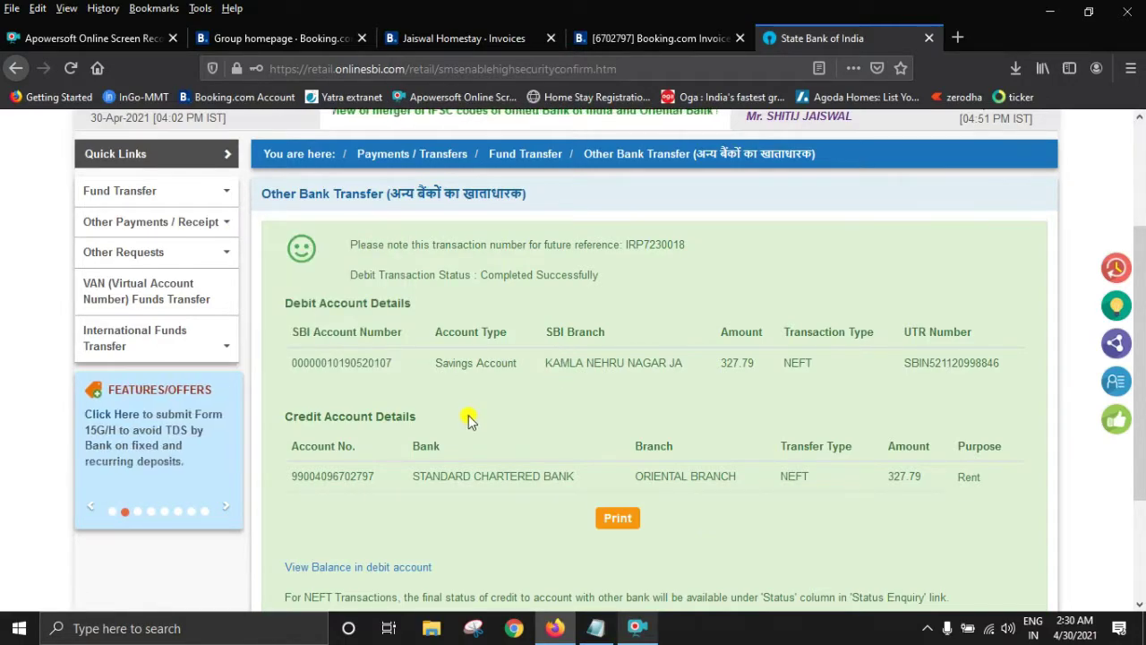
{"action": "left_click_drag", "start_coordinate": [280, 231], "coordinate": [891, 555]}
{"action": "left_click", "coordinate": [895, 556]}
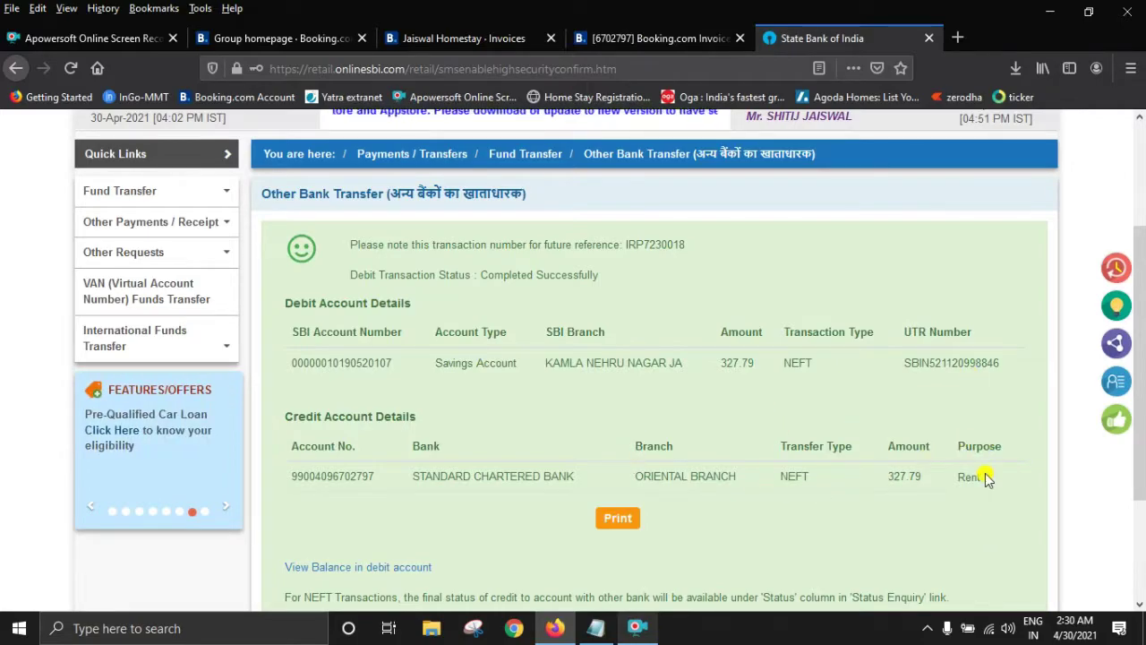
Step: Return to the Booking.com invoices list and check the payment status of the March 2021 tax payment invoice
{"action": "left_click", "coordinate": [510, 39]}
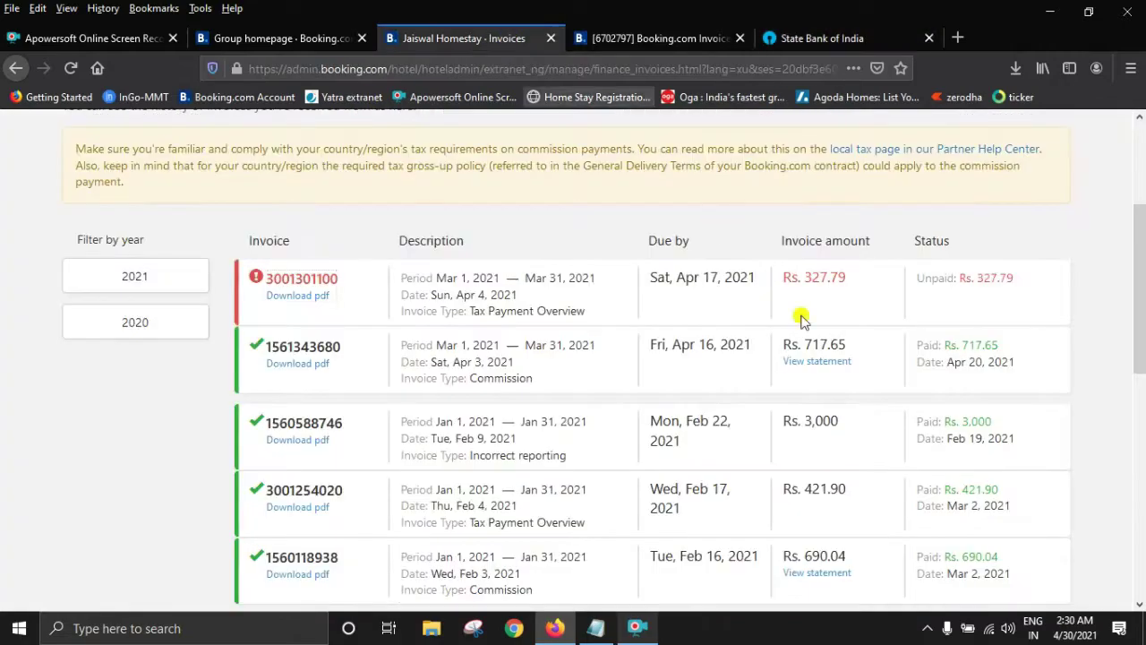
{"action": "scroll", "coordinate": [842, 385], "scroll_direction": "up", "scroll_amount": 4}
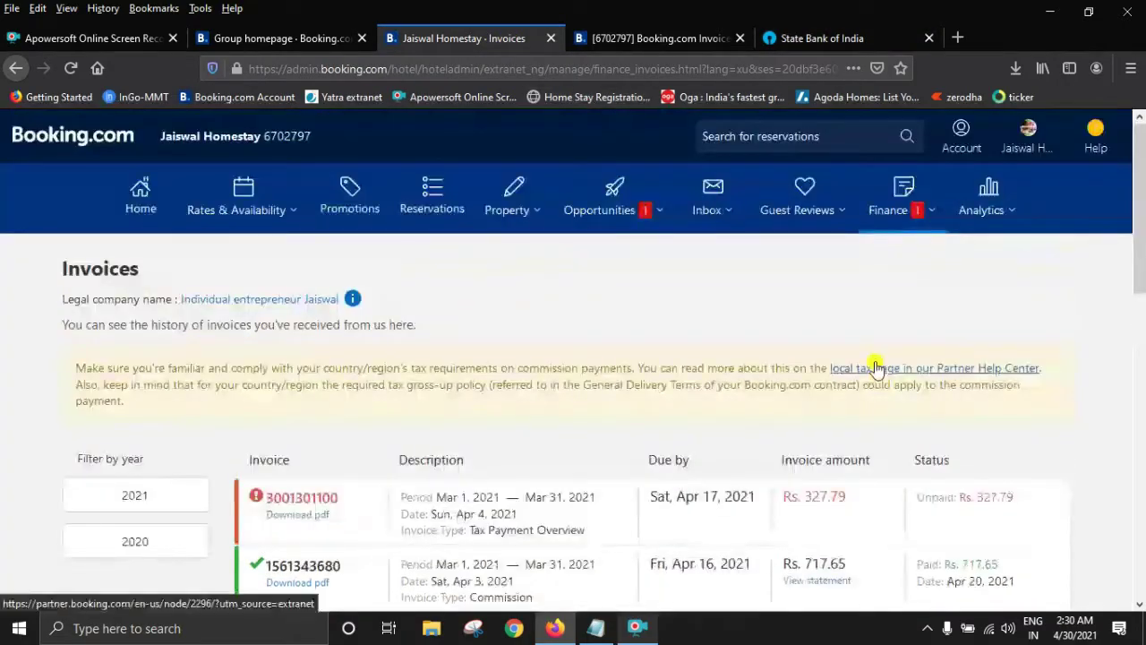
{"action": "scroll", "coordinate": [876, 369], "scroll_direction": "down", "scroll_amount": 2}
{"action": "scroll", "coordinate": [589, 274], "scroll_direction": "up", "scroll_amount": 2}
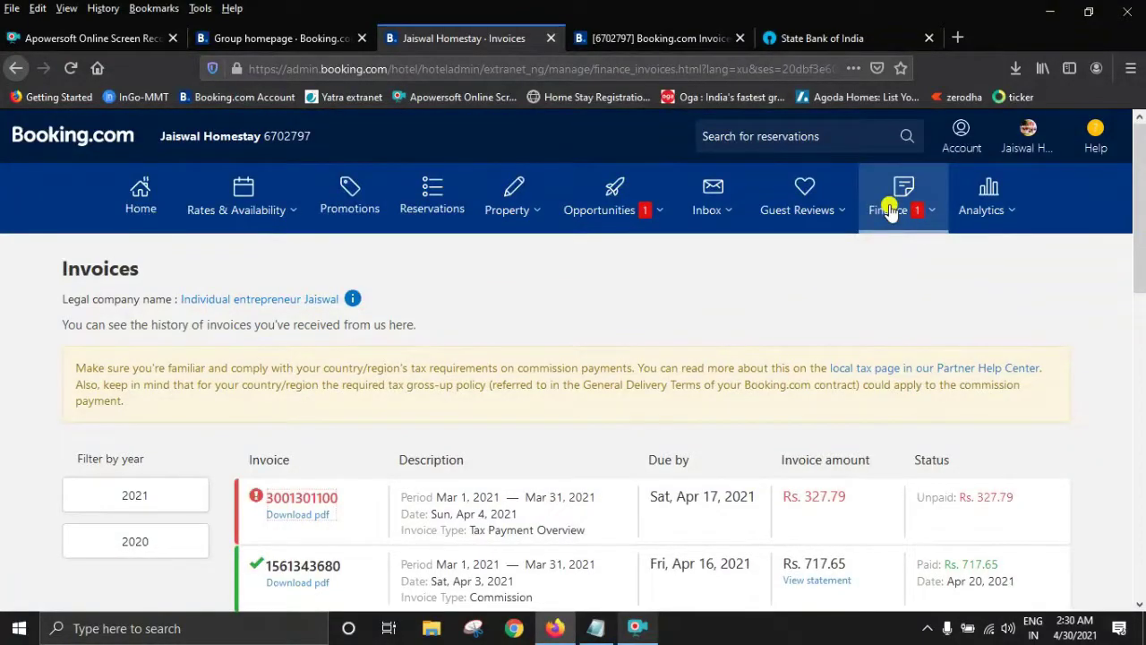
{"action": "scroll", "coordinate": [660, 460], "scroll_direction": "down", "scroll_amount": 3}
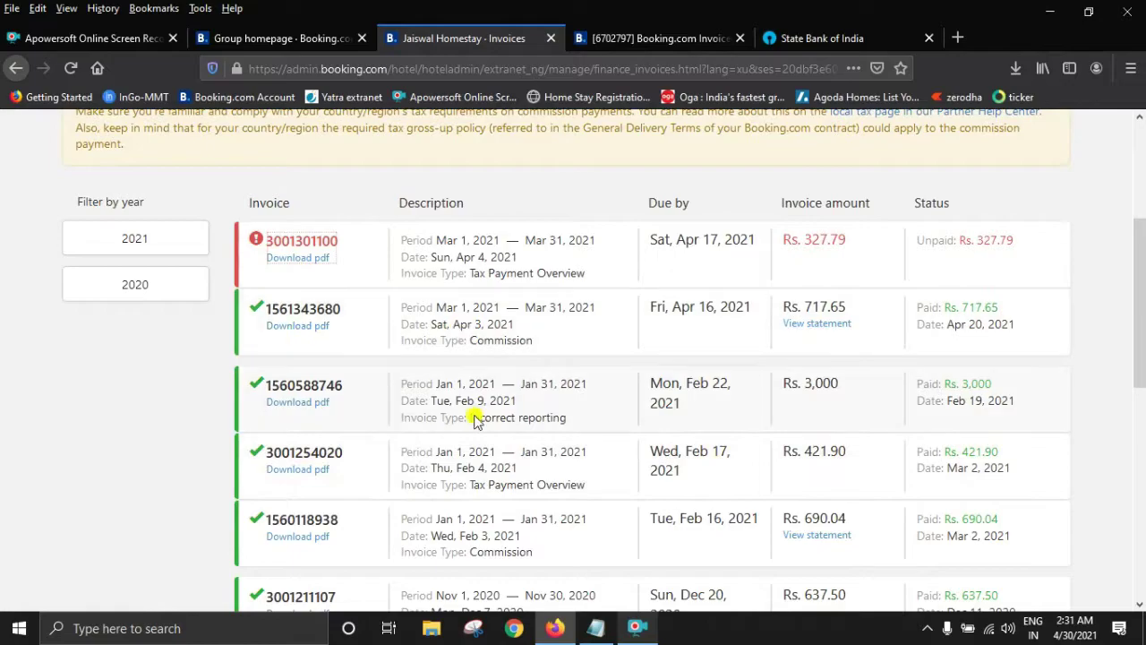
{"action": "scroll", "coordinate": [698, 414], "scroll_direction": "up", "scroll_amount": 3}
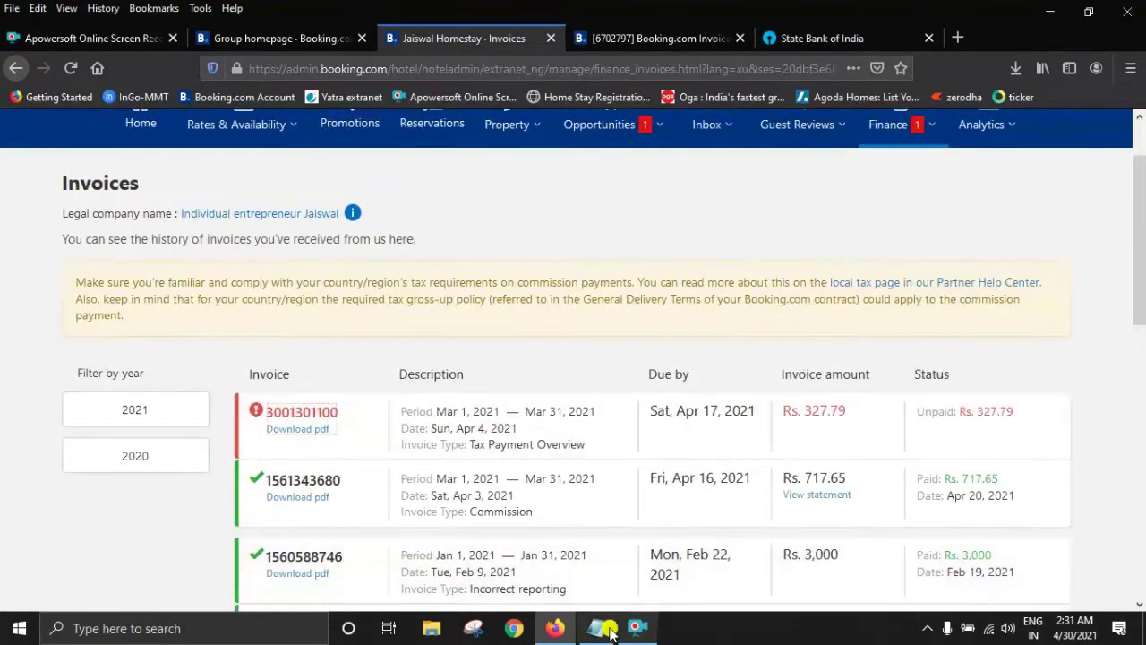
Step: Open the invoice PDF again and review its tax breakdown, total amount due and bank payment instructions
{"action": "left_click", "coordinate": [663, 38]}
{"action": "scroll", "coordinate": [546, 426], "scroll_direction": "up", "scroll_amount": 5}
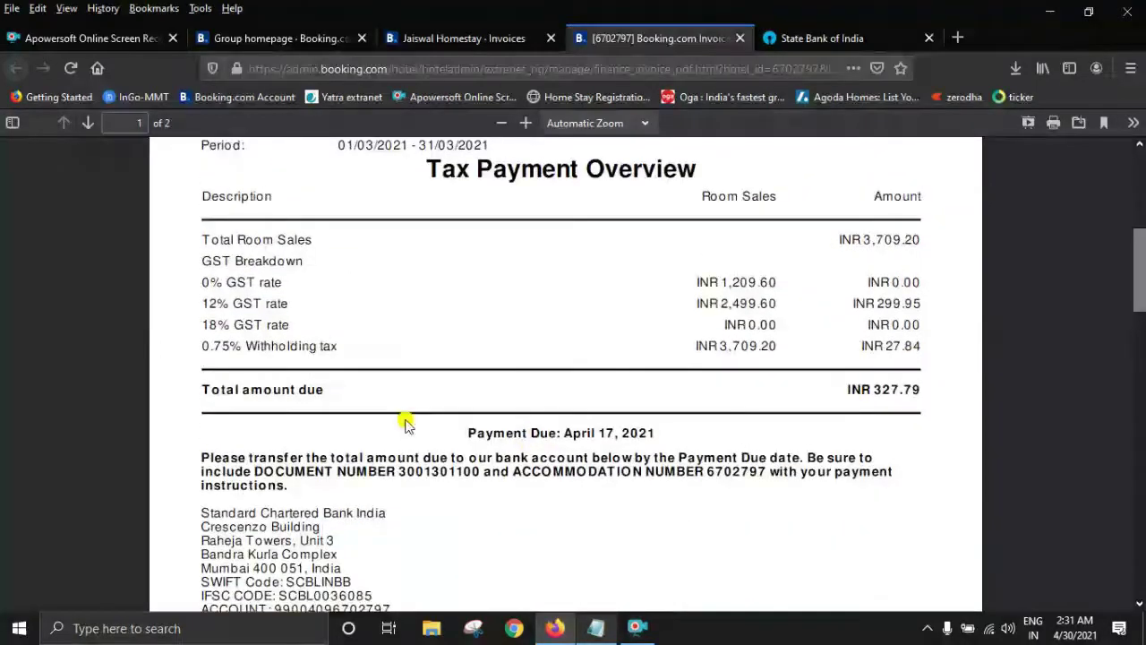
{"action": "scroll", "coordinate": [857, 511], "scroll_direction": "down", "scroll_amount": 3}
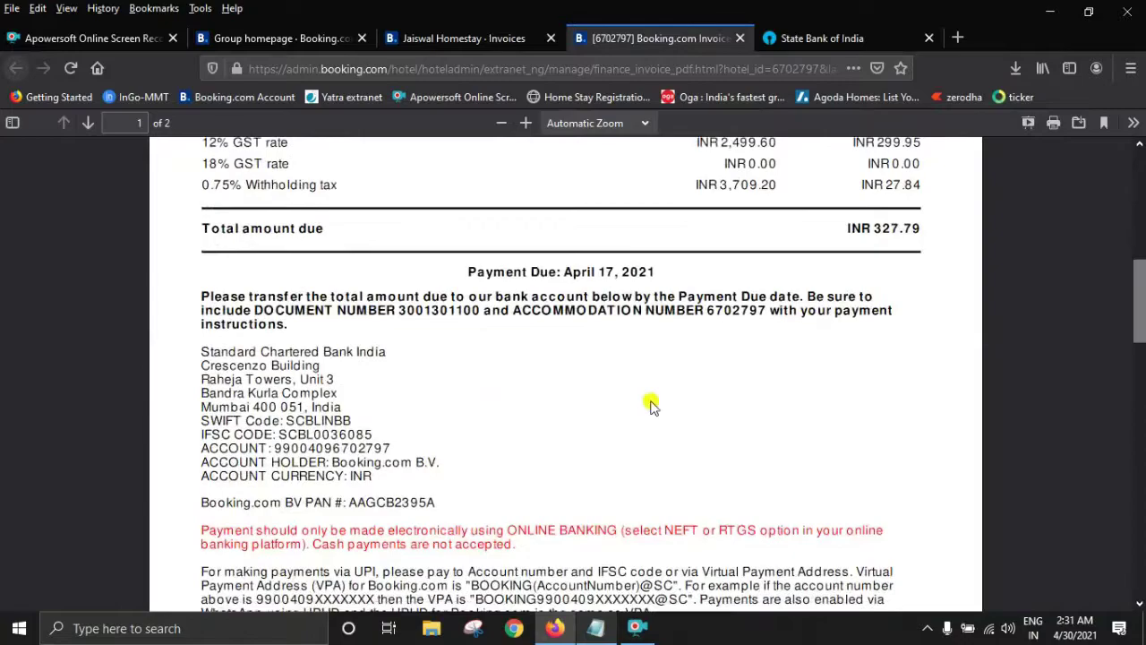